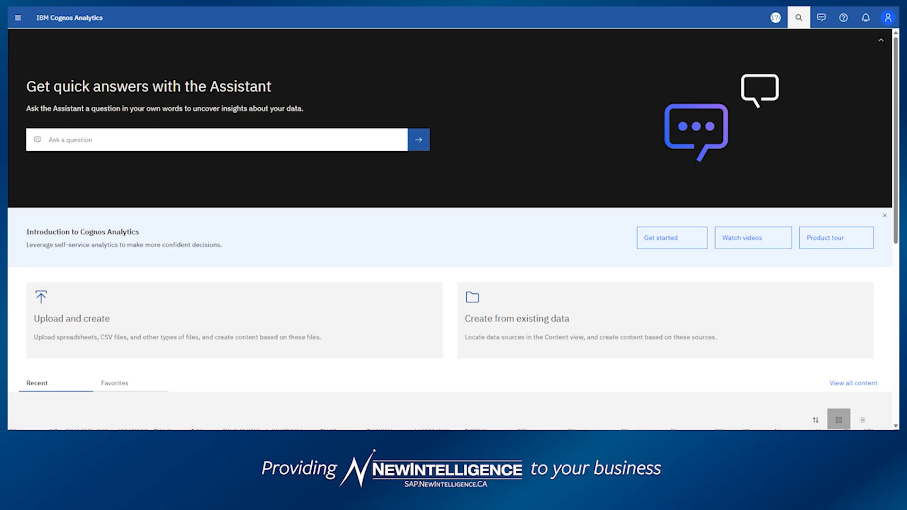
- Upload Coffee Shop Data Oct 2024.xlsx, replacing the existing data, and create an automatic dashboard from it
{"action": "left_click_drag", "start_coordinate": [8, 265], "coordinate": [239, 324]}
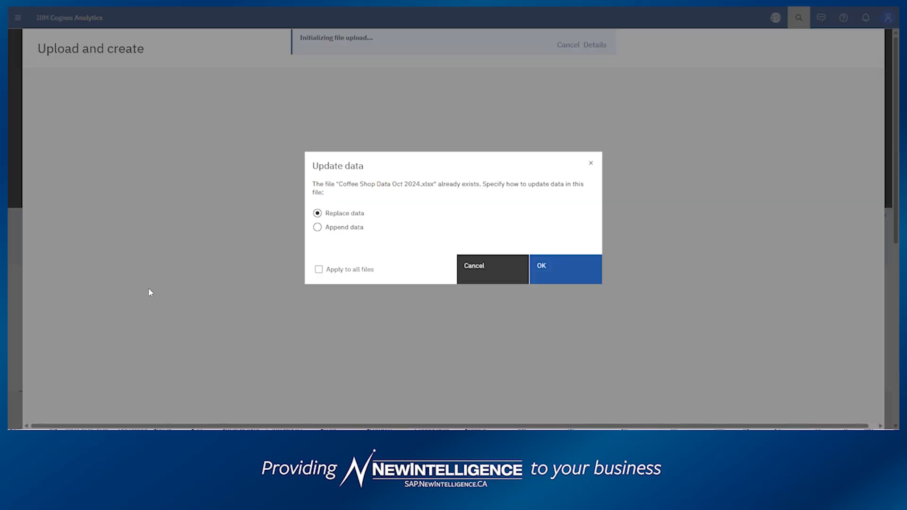
{"action": "left_click", "coordinate": [557, 280]}
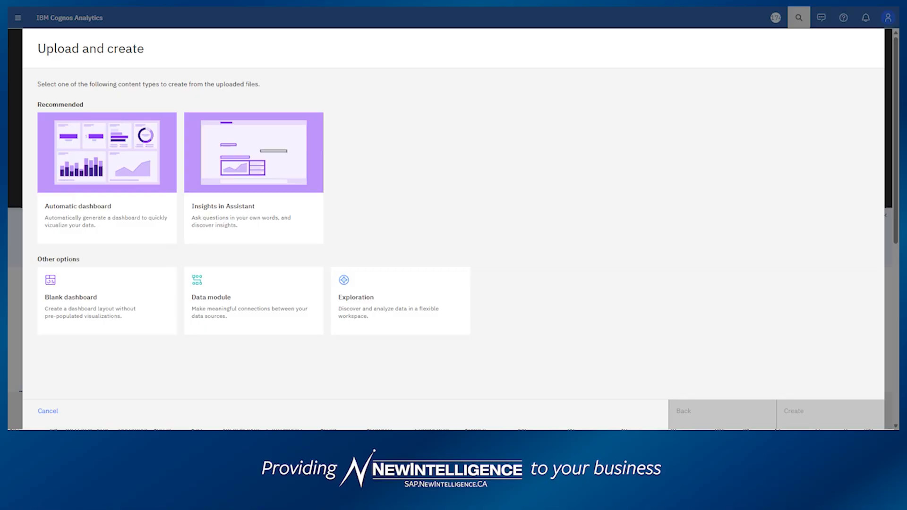
{"action": "left_click", "coordinate": [122, 180]}
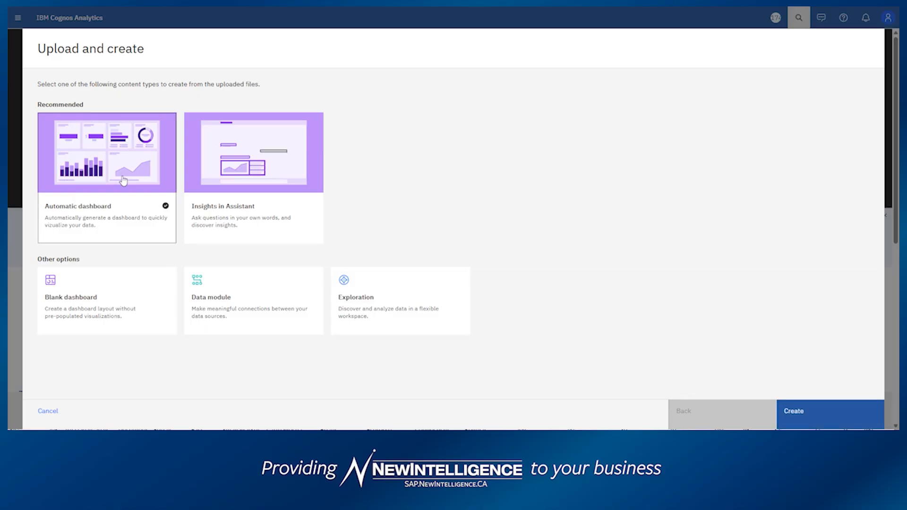
{"action": "left_click", "coordinate": [835, 418]}
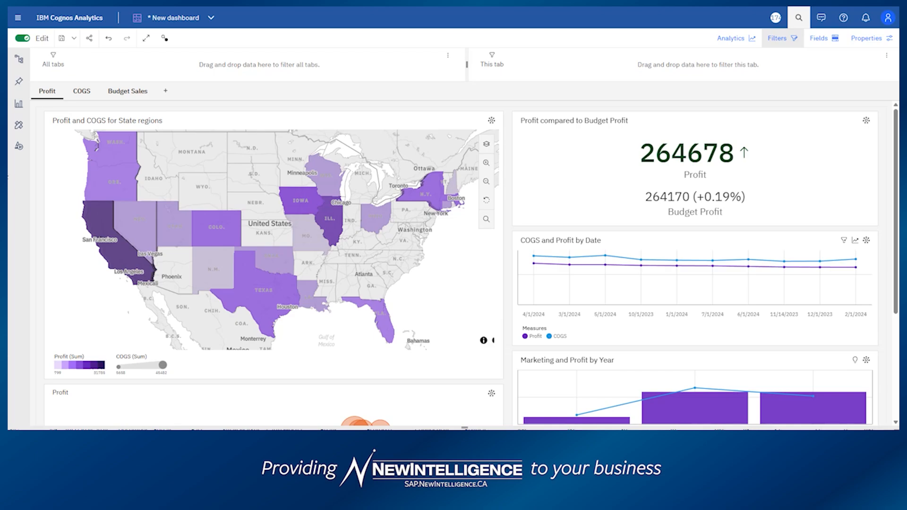
- Examine the state map on the Profit tab, including California's details, and review the COGS and Budget Sales tabs
{"action": "mouse_move", "coordinate": [111, 156]}
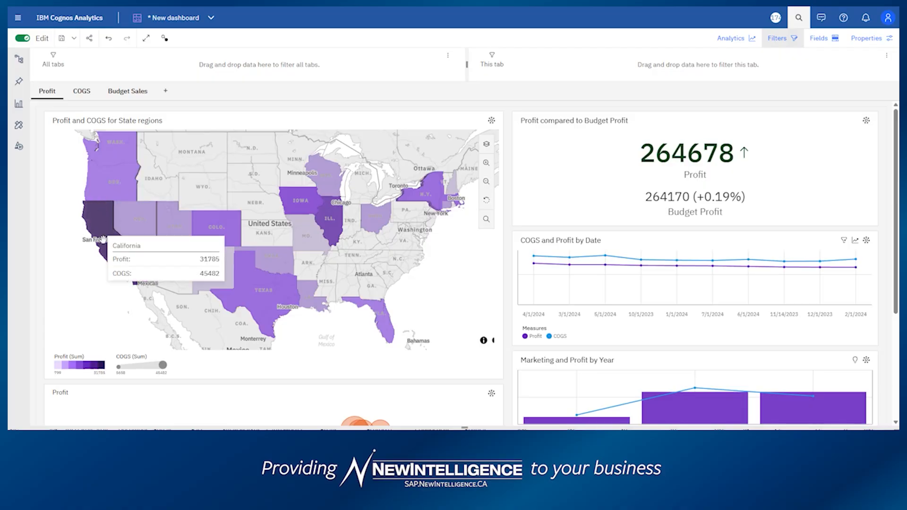
{"action": "mouse_move", "coordinate": [103, 235]}
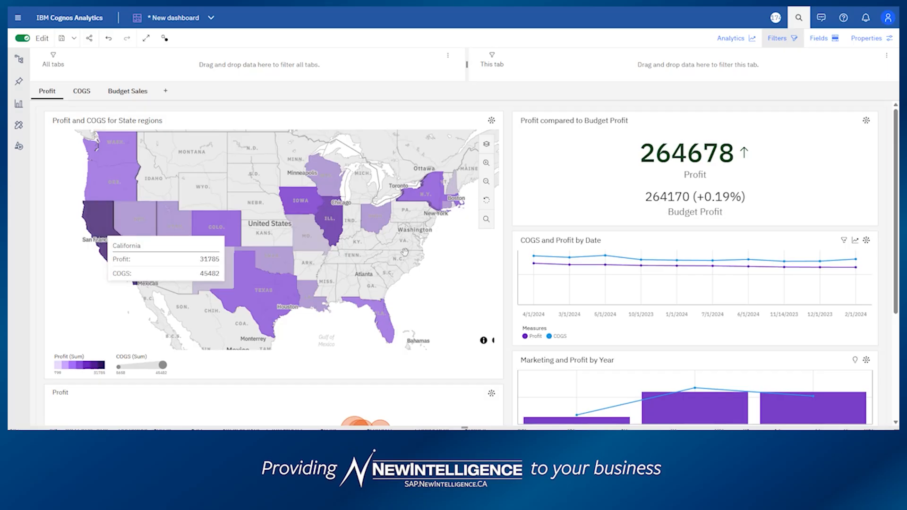
{"action": "scroll", "coordinate": [405, 253], "scroll_direction": "down", "scroll_amount": 2}
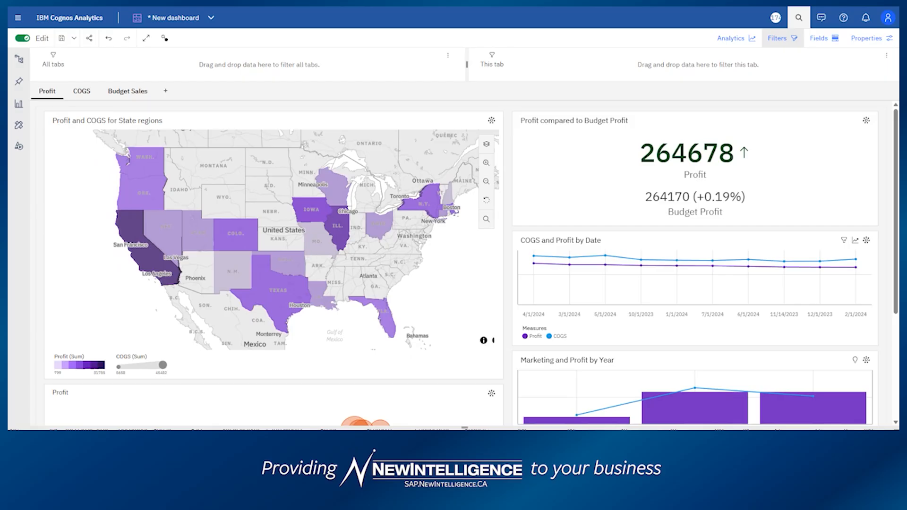
{"action": "left_click", "coordinate": [85, 94]}
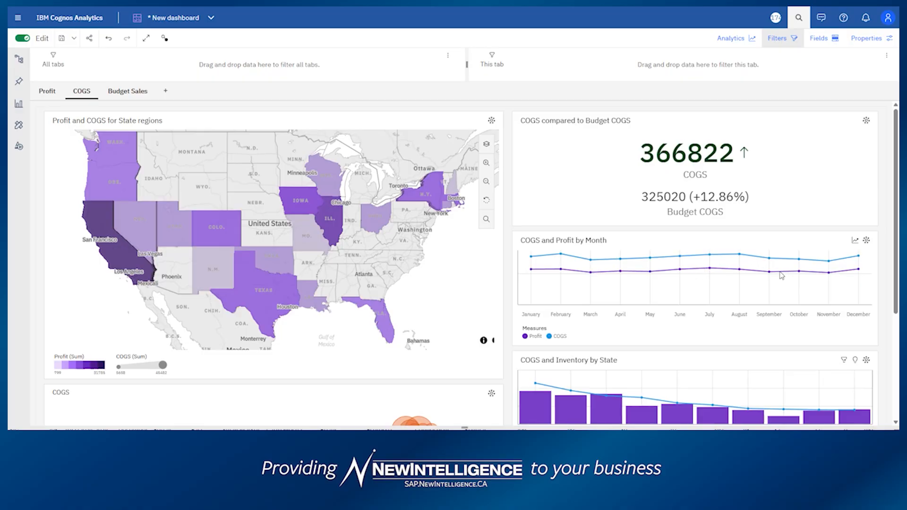
{"action": "mouse_move", "coordinate": [895, 257]}
{"action": "left_mouse_down"}
{"action": "mouse_move", "coordinate": [896, 293]}
{"action": "mouse_move", "coordinate": [897, 248]}
{"action": "left_mouse_up"}
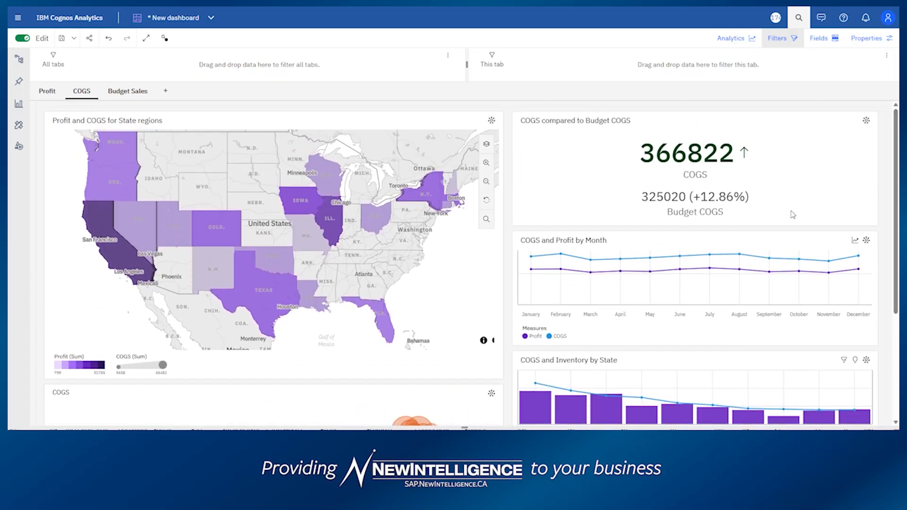
{"action": "left_click", "coordinate": [131, 92]}
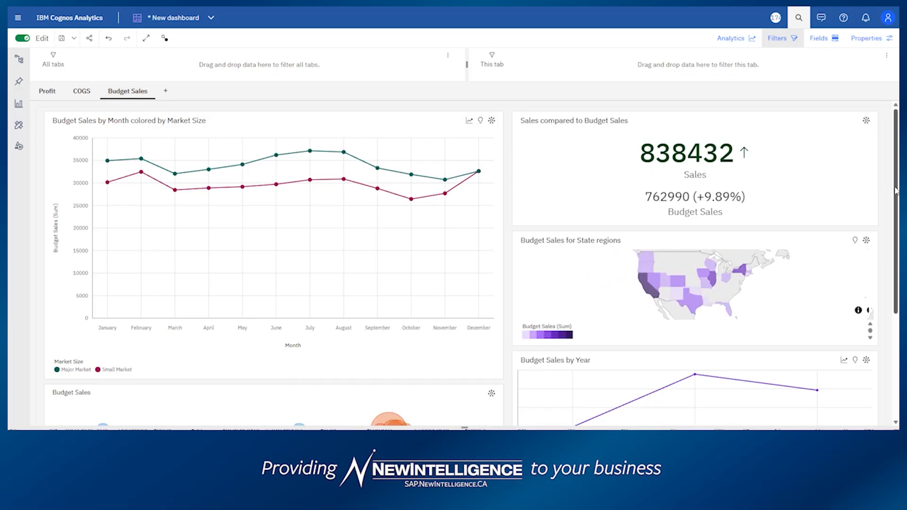
{"action": "mouse_move", "coordinate": [896, 190]}
{"action": "left_mouse_down"}
{"action": "mouse_move", "coordinate": [892, 224]}
{"action": "mouse_move", "coordinate": [891, 182]}
{"action": "left_mouse_up"}
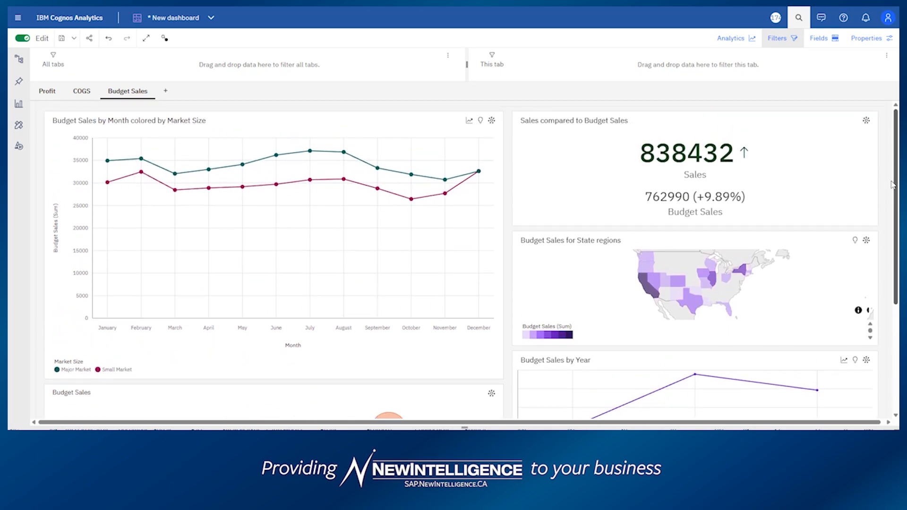
- Return to the Profit tab and read the narrative insights for the Profit and COGS map
{"action": "left_click", "coordinate": [47, 91]}
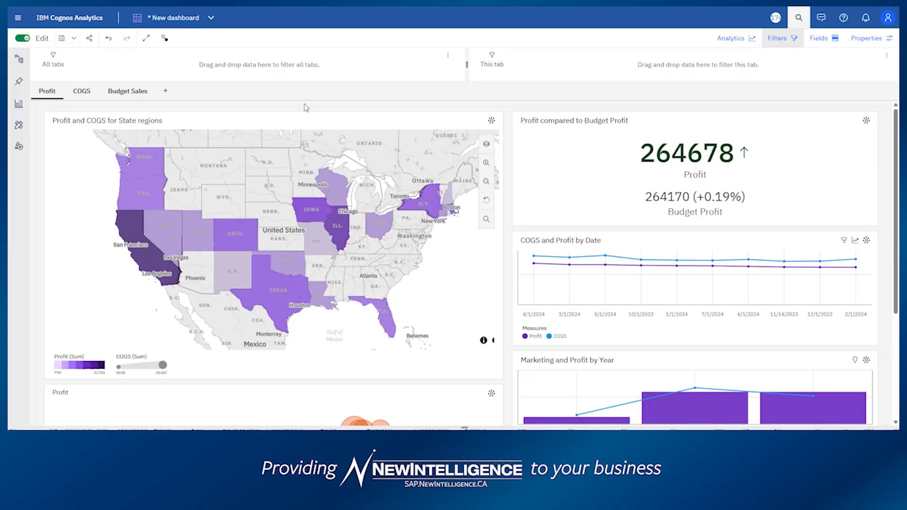
{"action": "left_click", "coordinate": [492, 121]}
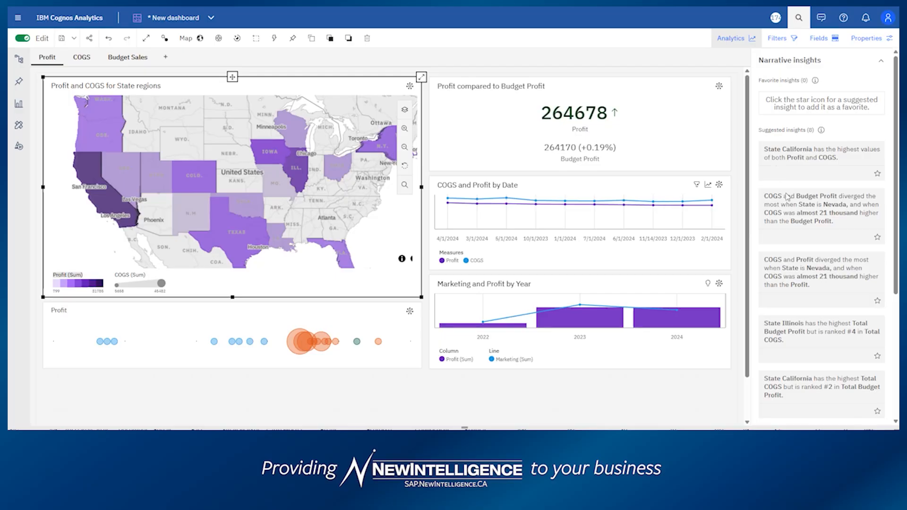
{"action": "scroll", "coordinate": [786, 195], "scroll_direction": "down", "scroll_amount": 5}
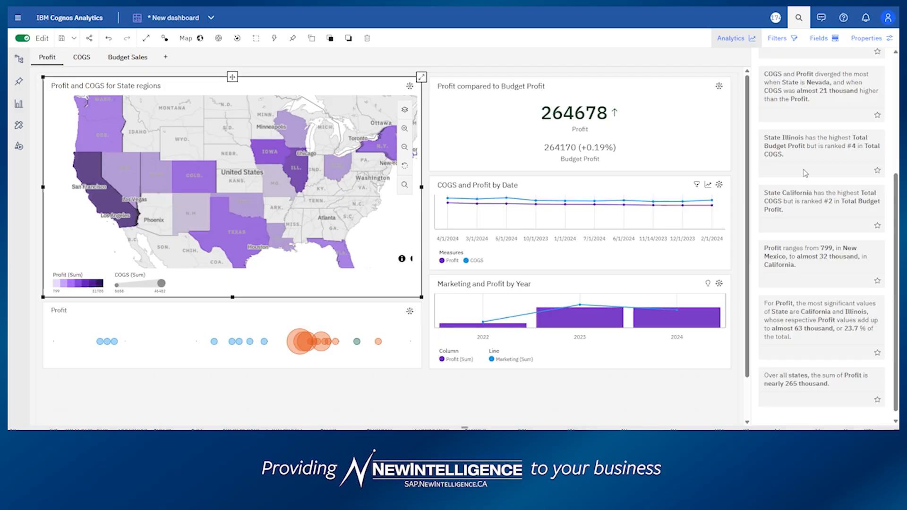
- Ask the Assistant "what is my total sales and revenue"
{"action": "left_click", "coordinate": [821, 19]}
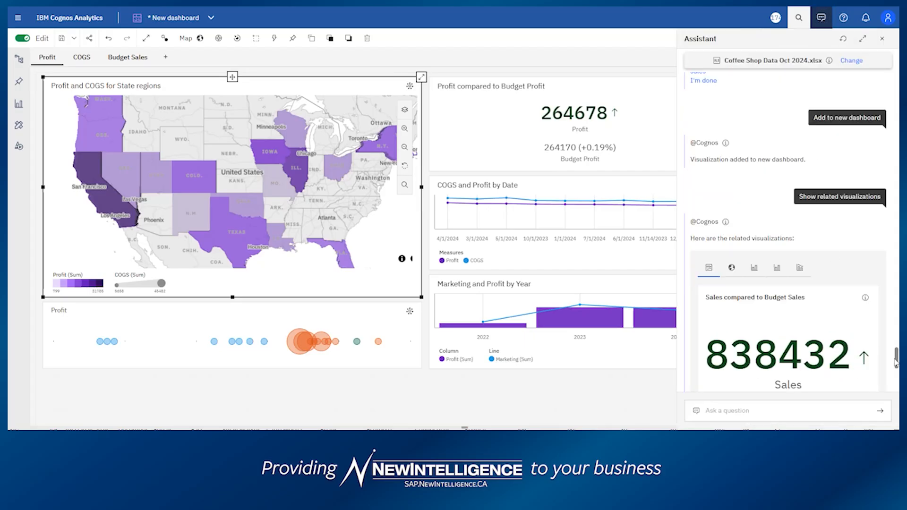
{"action": "scroll", "coordinate": [896, 364], "scroll_direction": "down", "scroll_amount": 2}
{"action": "scroll", "coordinate": [896, 364], "scroll_direction": "down", "scroll_amount": 4}
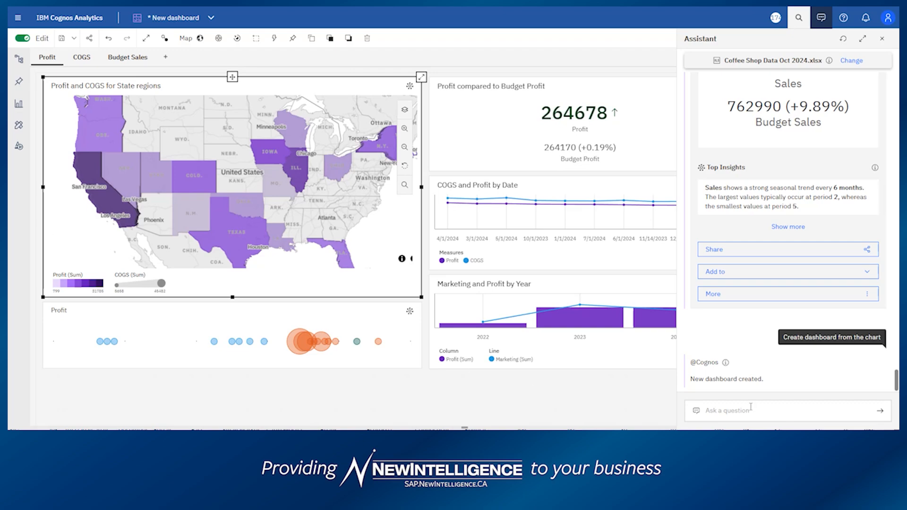
{"action": "left_click", "coordinate": [789, 416]}
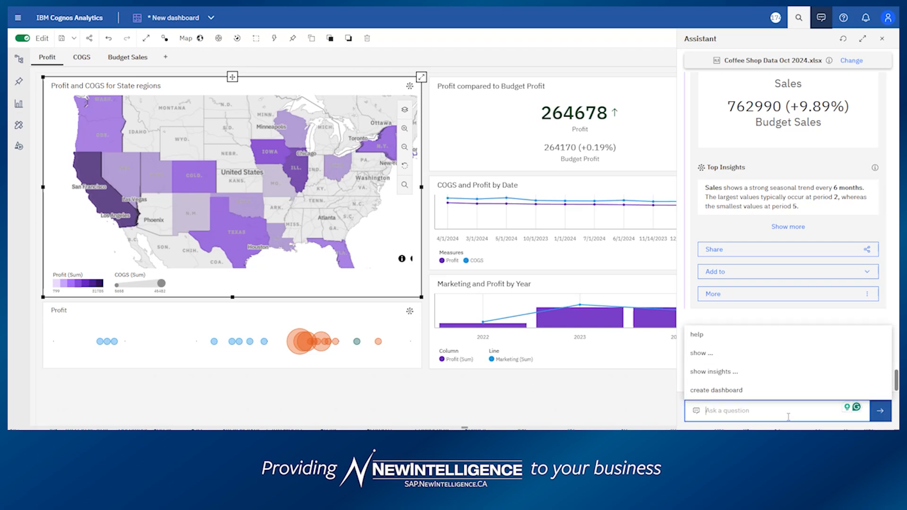
{"action": "type", "text": "what is "}
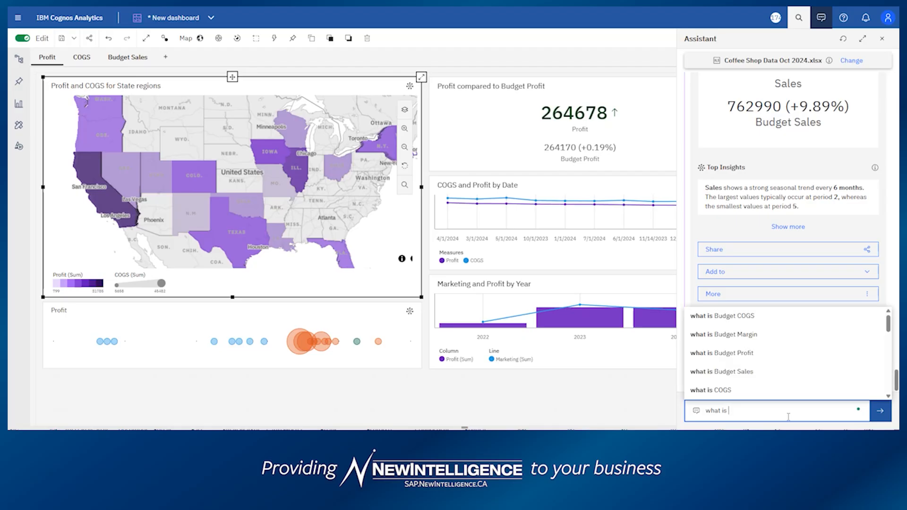
{"action": "type", "text": "my total "}
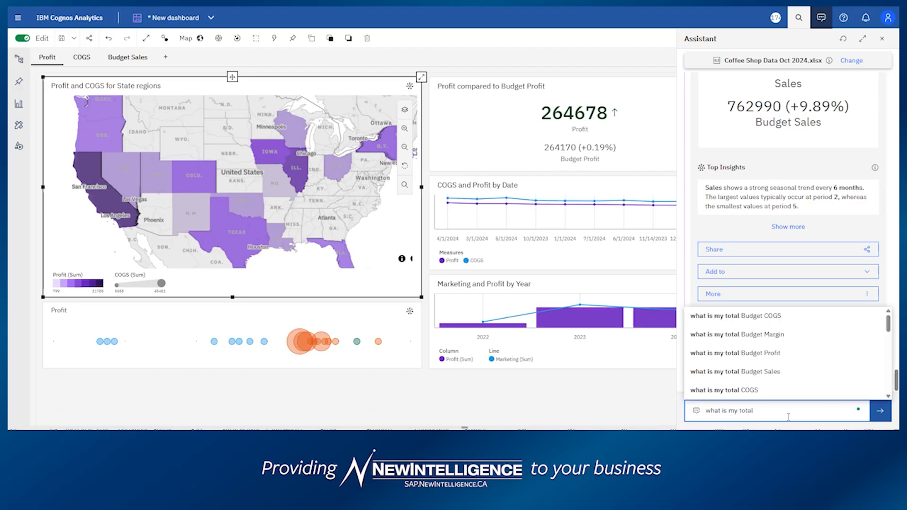
{"action": "type", "text": "sales "}
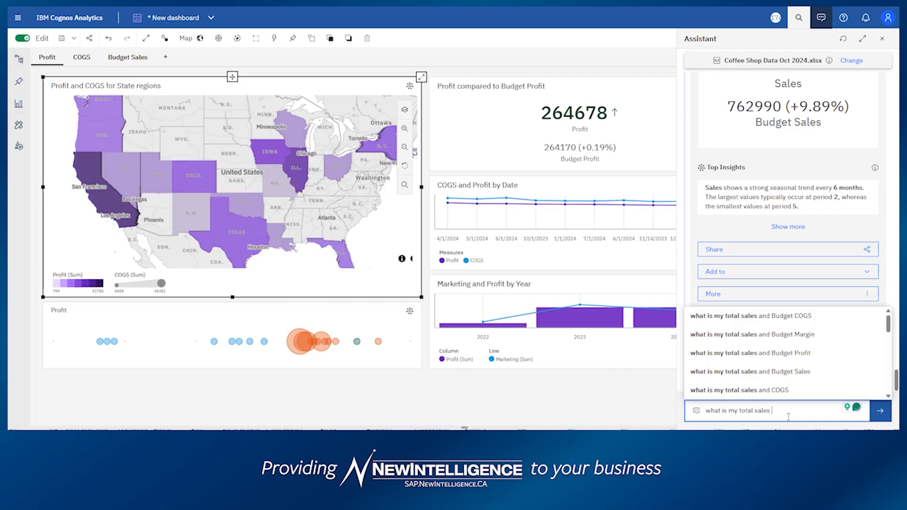
{"action": "type", "text": "and "}
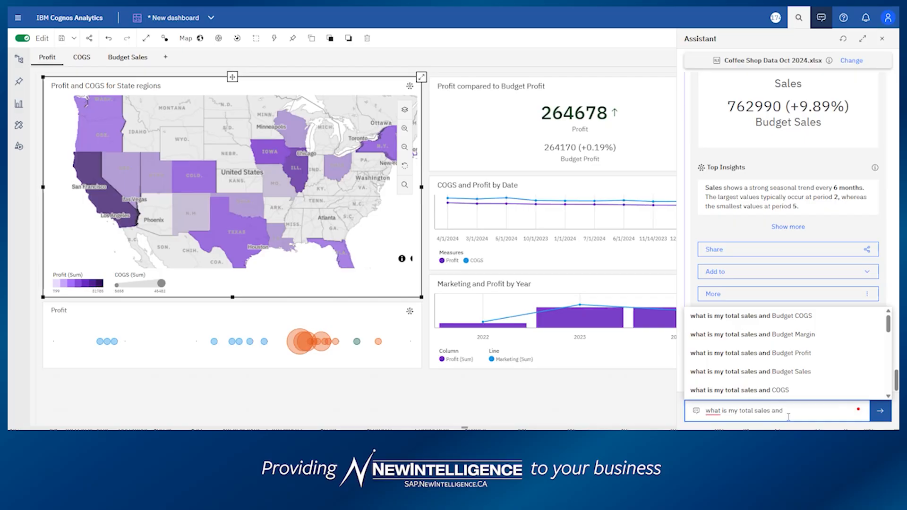
{"action": "type", "text": "revenue"}
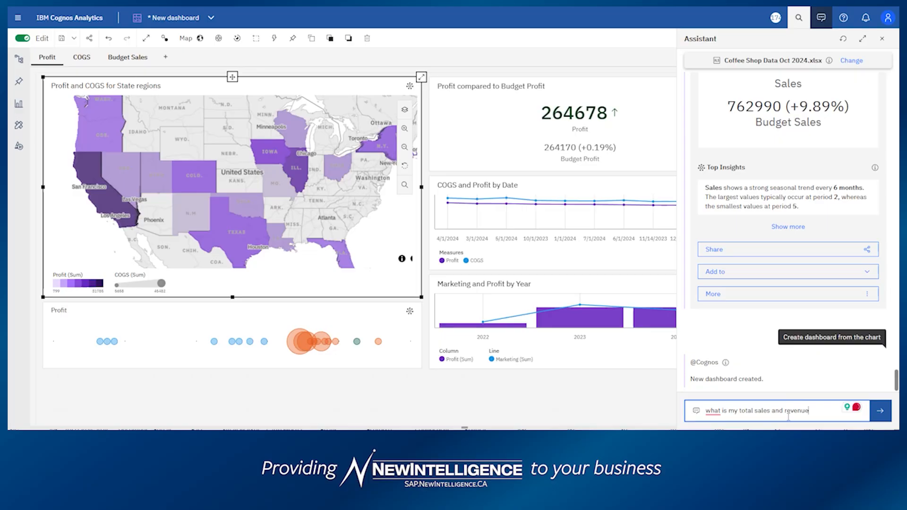
{"action": "key", "text": "Return"}
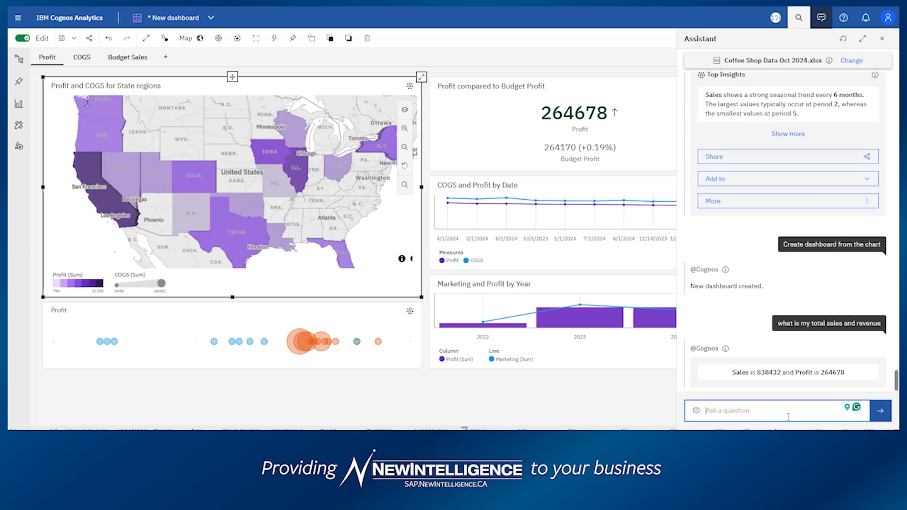
- Ask the Assistant "what are my top 3 product types for sales"
{"action": "type", "text": "what are my top "}
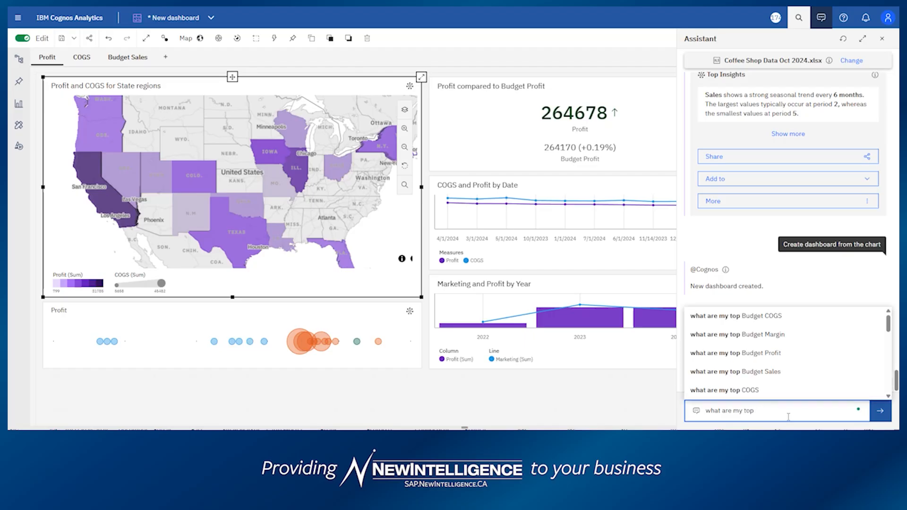
{"action": "type", "text": "3"}
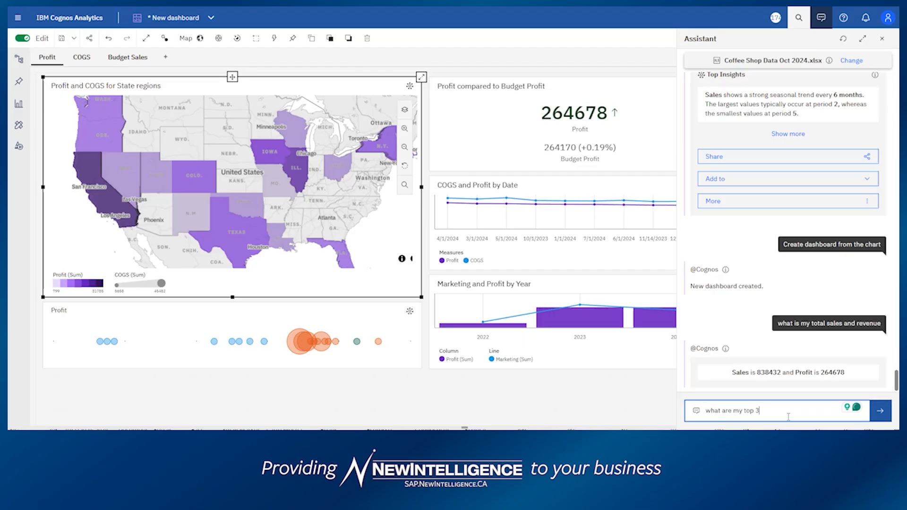
{"action": "type", "text": " pro"}
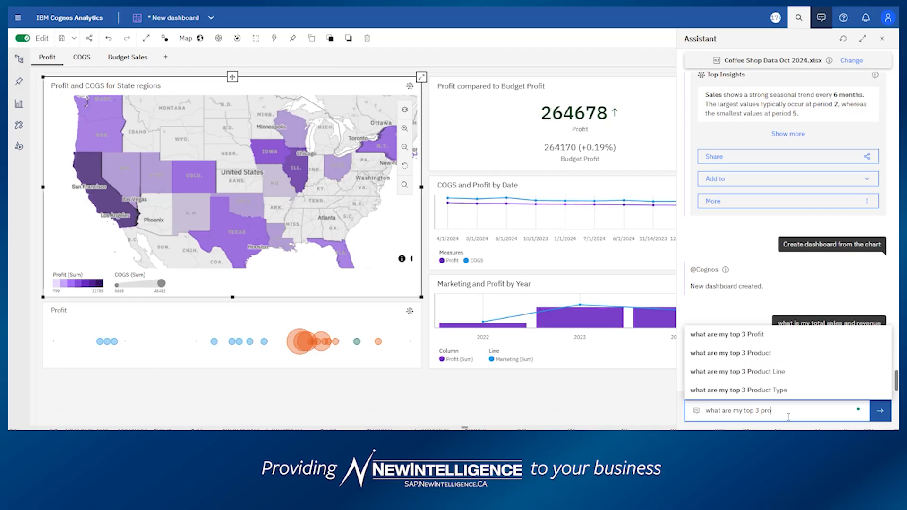
{"action": "type", "text": "duct"}
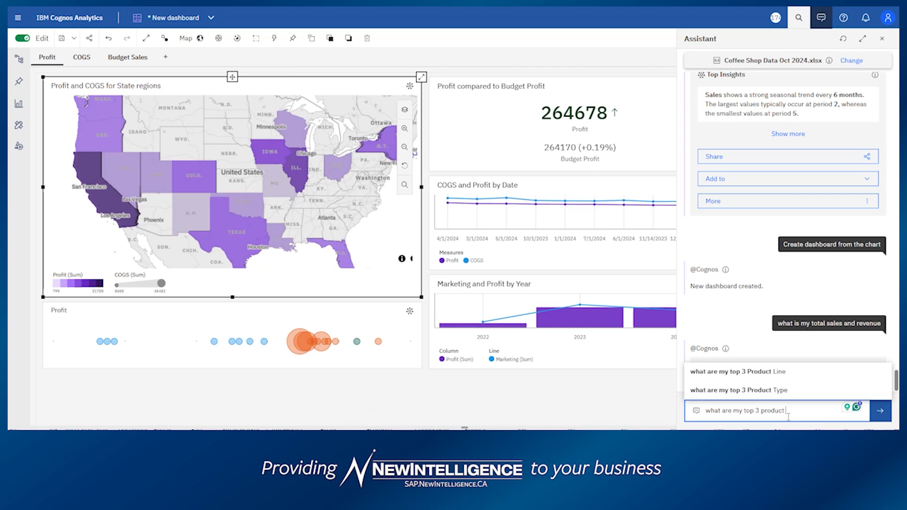
{"action": "type", "text": "typ"}
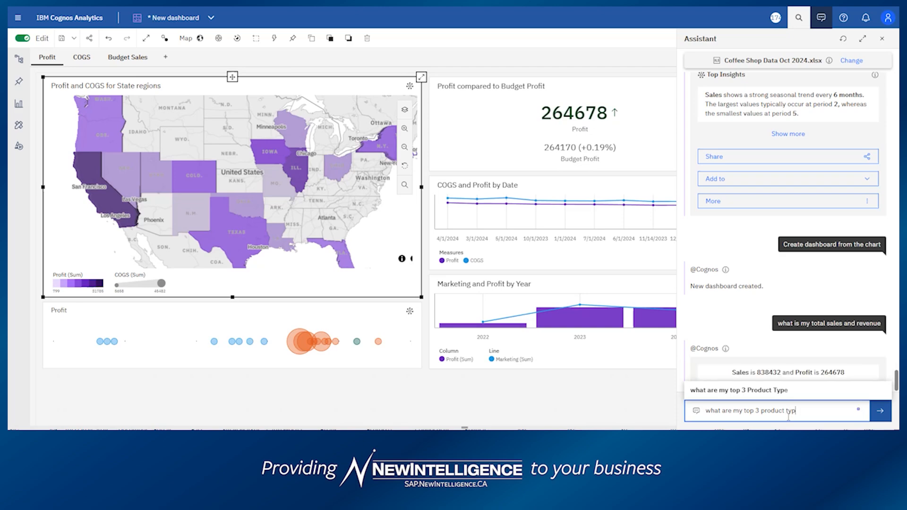
{"action": "type", "text": "es for sales"}
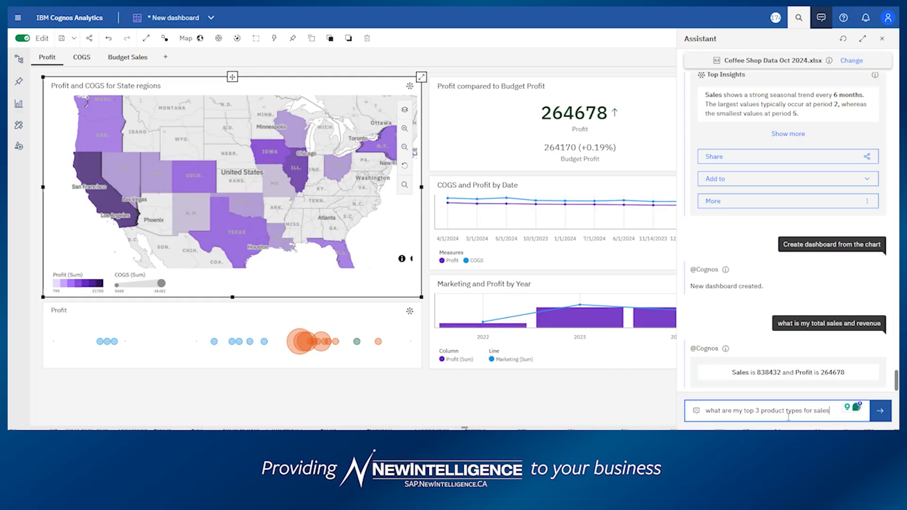
{"action": "key", "text": "Return"}
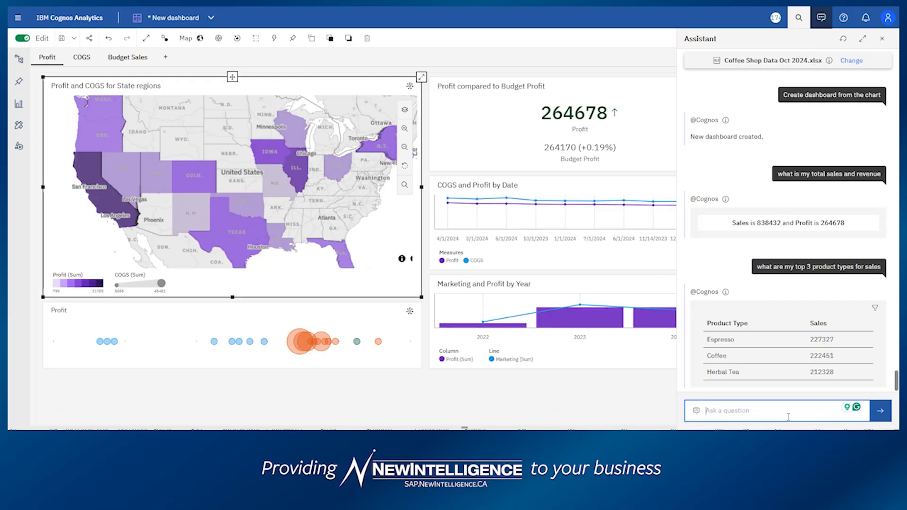
- Ask the Assistant "show me all products for sales" and view the resulting Sales by Product chart
{"action": "type", "text": "show me all product"}
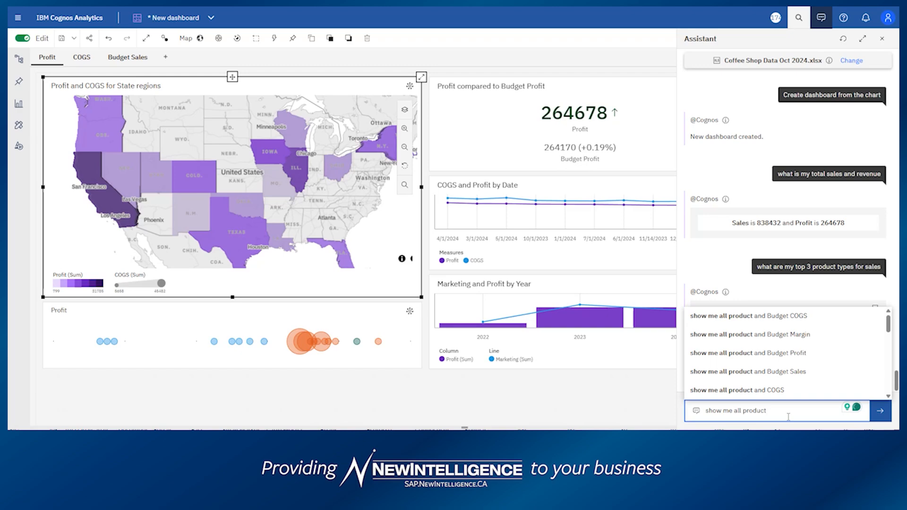
{"action": "type", "text": "s f"}
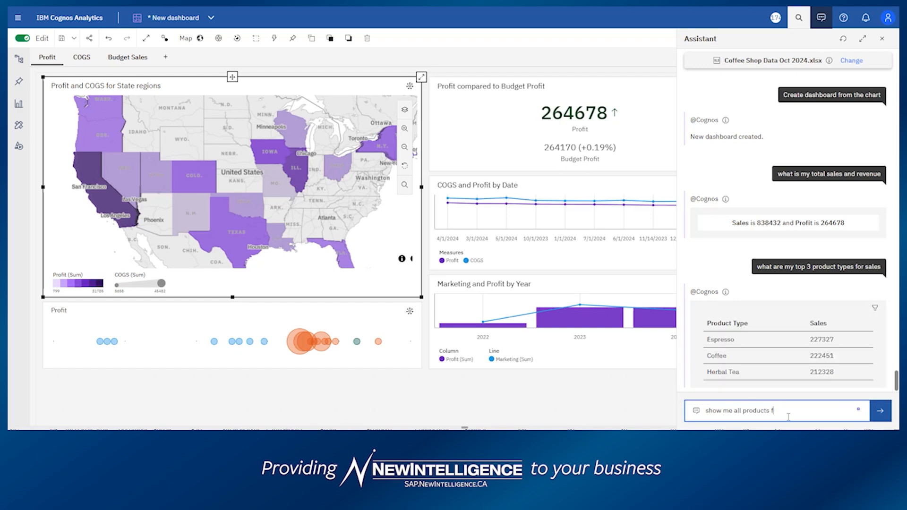
{"action": "type", "text": "or sales"}
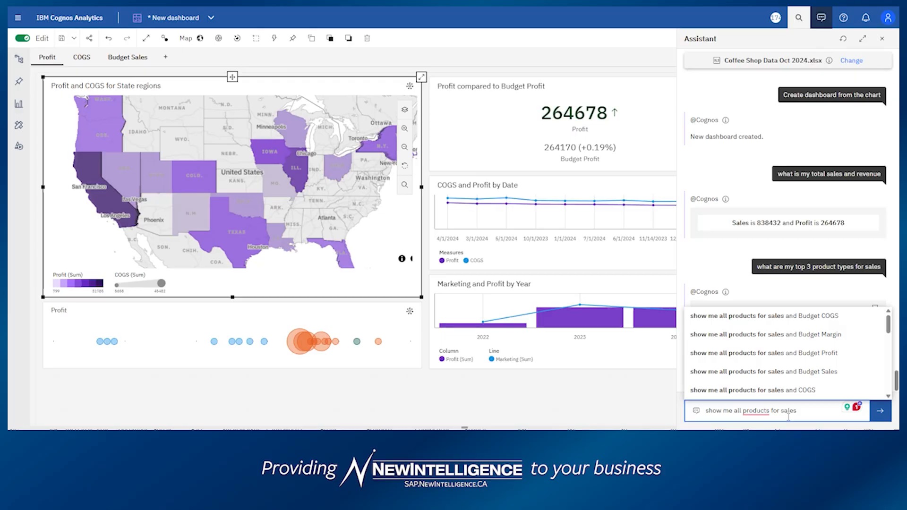
{"action": "key", "text": "Return"}
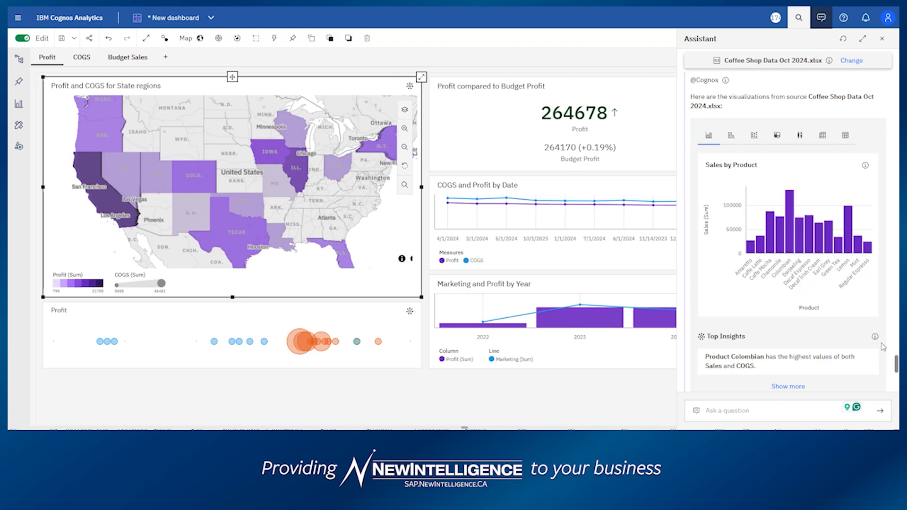
{"action": "left_click_drag", "start_coordinate": [896, 362], "coordinate": [897, 364]}
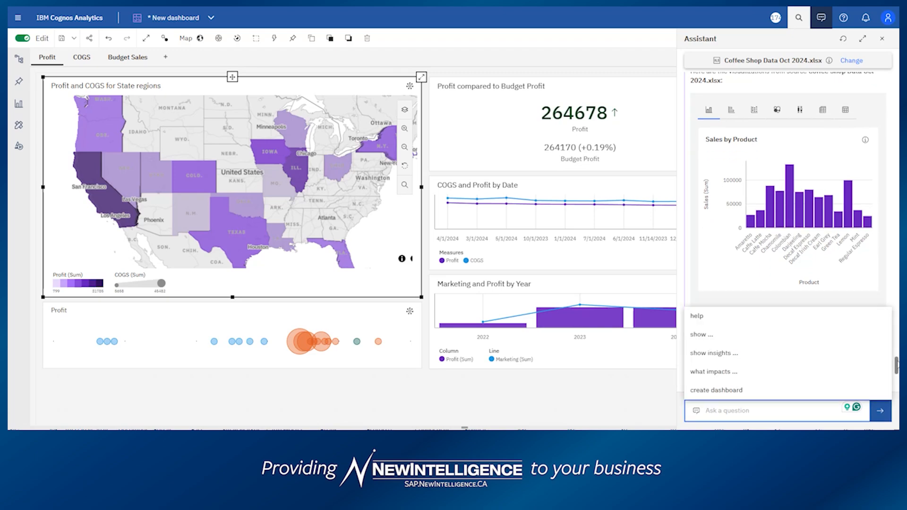
- Review the Assistant's Sales by Product chart and expand its Top Insights to read the full list
{"action": "left_click", "coordinate": [897, 291]}
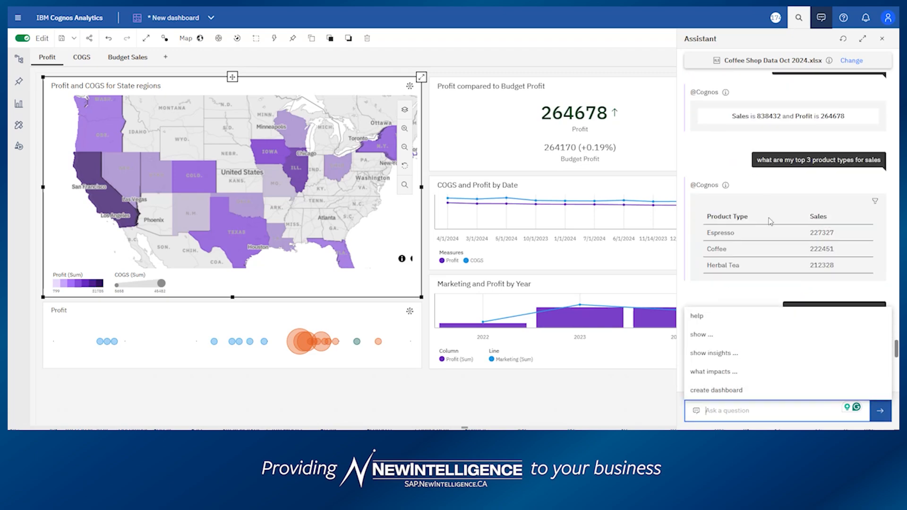
{"action": "left_click", "coordinate": [747, 168]}
{"action": "scroll", "coordinate": [742, 237], "scroll_direction": "down", "scroll_amount": 4}
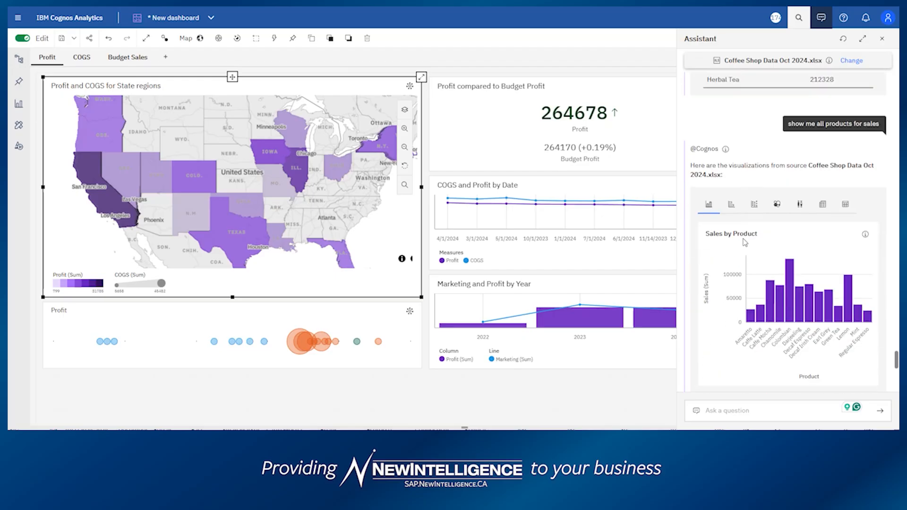
{"action": "scroll", "coordinate": [745, 242], "scroll_direction": "down", "scroll_amount": 3}
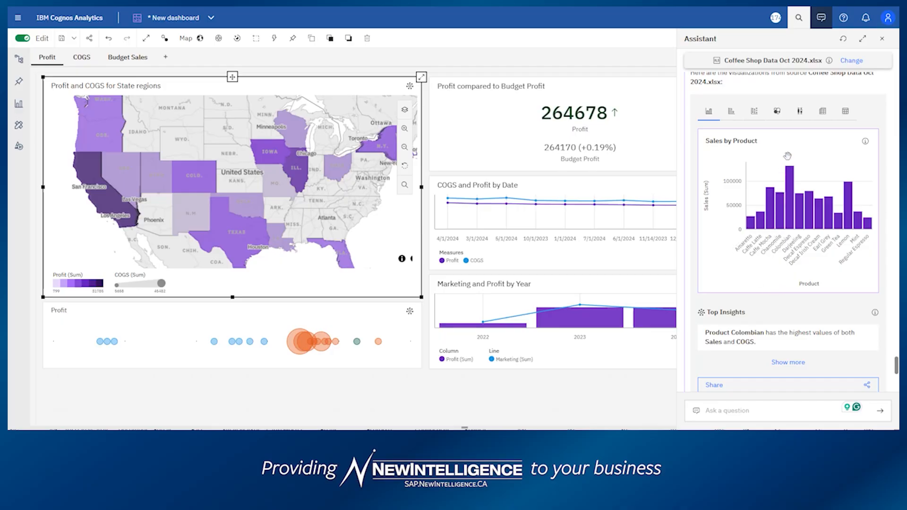
{"action": "left_click_drag", "start_coordinate": [782, 155], "coordinate": [815, 198]}
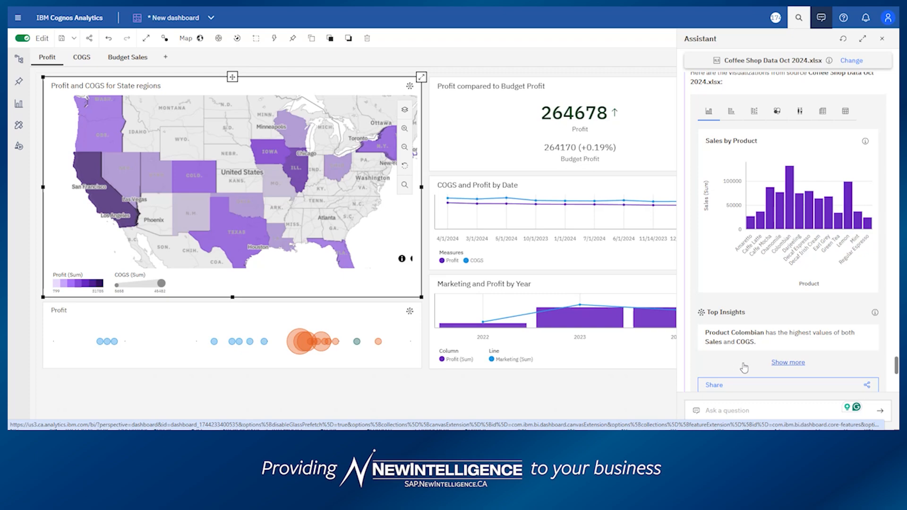
{"action": "left_click", "coordinate": [787, 362]}
{"action": "scroll", "coordinate": [809, 356], "scroll_direction": "down", "scroll_amount": 2}
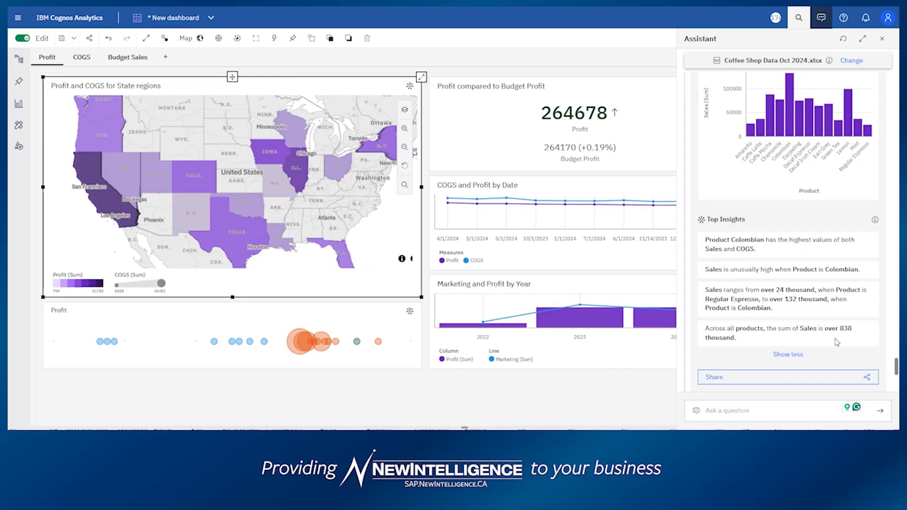
{"action": "scroll", "coordinate": [836, 342], "scroll_direction": "down", "scroll_amount": 1}
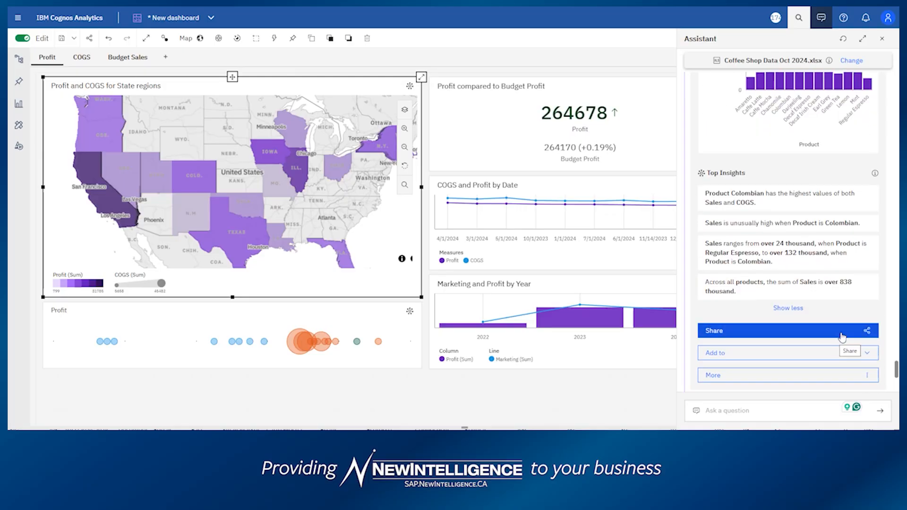
- View the sharing options for the Sales by Product chart, cancel them, and add the chart to a new dashboard
{"action": "left_click", "coordinate": [865, 332]}
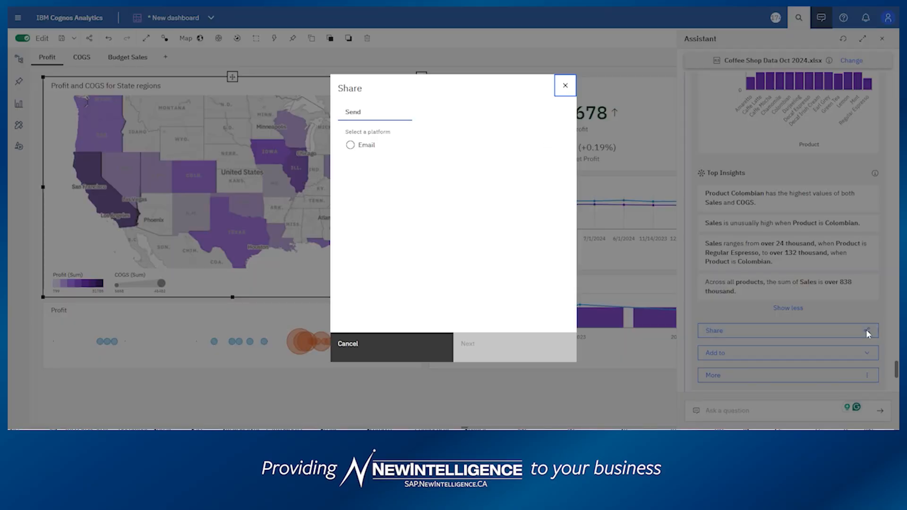
{"action": "left_click", "coordinate": [393, 359]}
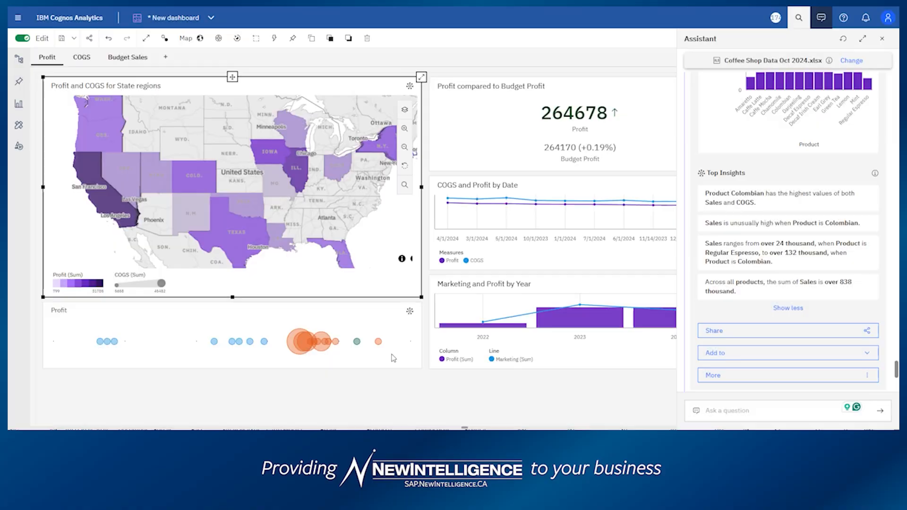
{"action": "left_click", "coordinate": [869, 355]}
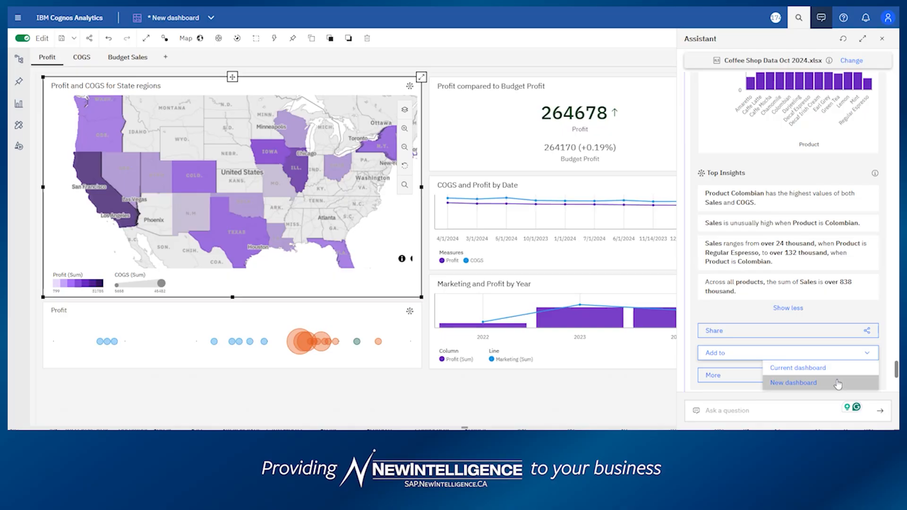
{"action": "left_click", "coordinate": [814, 384]}
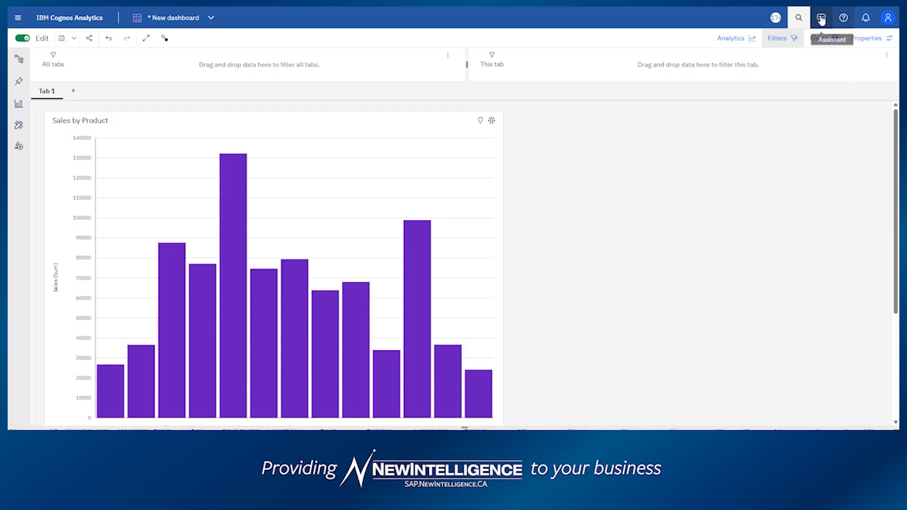
- Reopen the Assistant and show related visualizations for the Sales by Product chart
{"action": "left_click", "coordinate": [821, 19]}
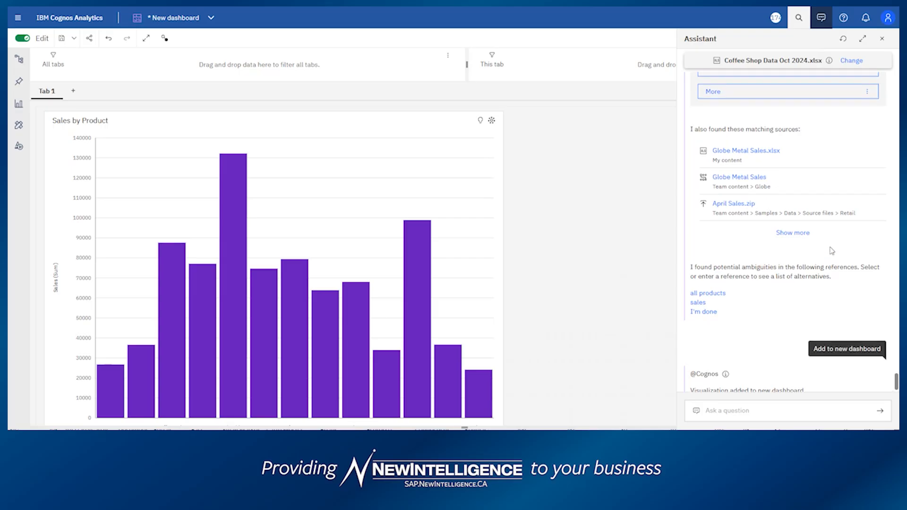
{"action": "scroll", "coordinate": [832, 251], "scroll_direction": "up", "scroll_amount": 10}
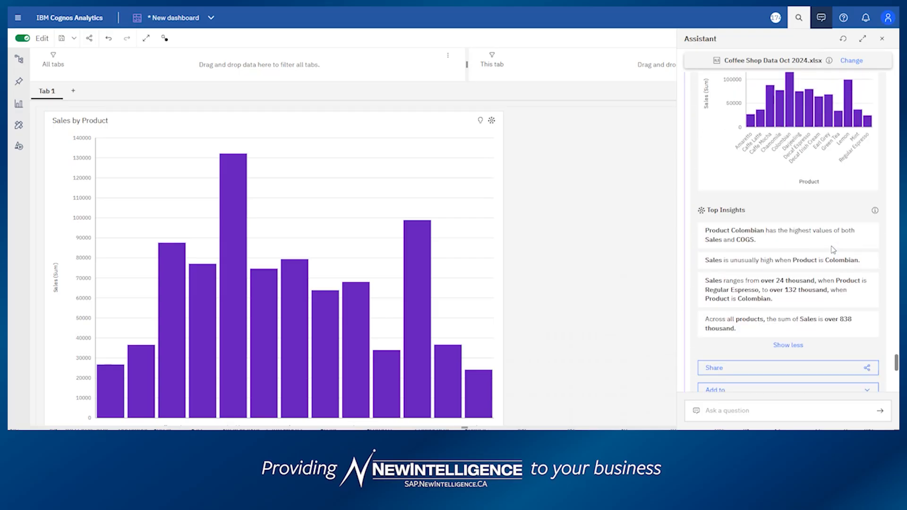
{"action": "scroll", "coordinate": [832, 249], "scroll_direction": "down", "scroll_amount": 2}
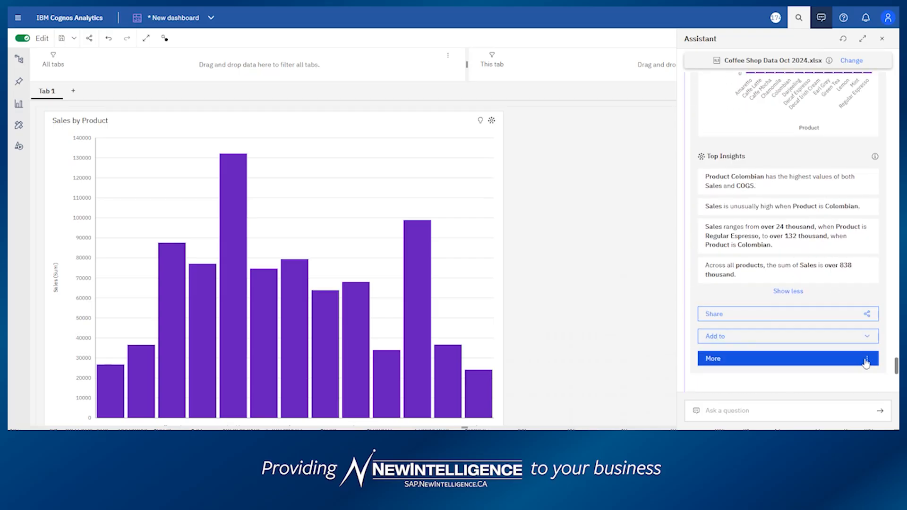
{"action": "left_click", "coordinate": [867, 361]}
{"action": "scroll", "coordinate": [867, 361], "scroll_direction": "down", "scroll_amount": 1}
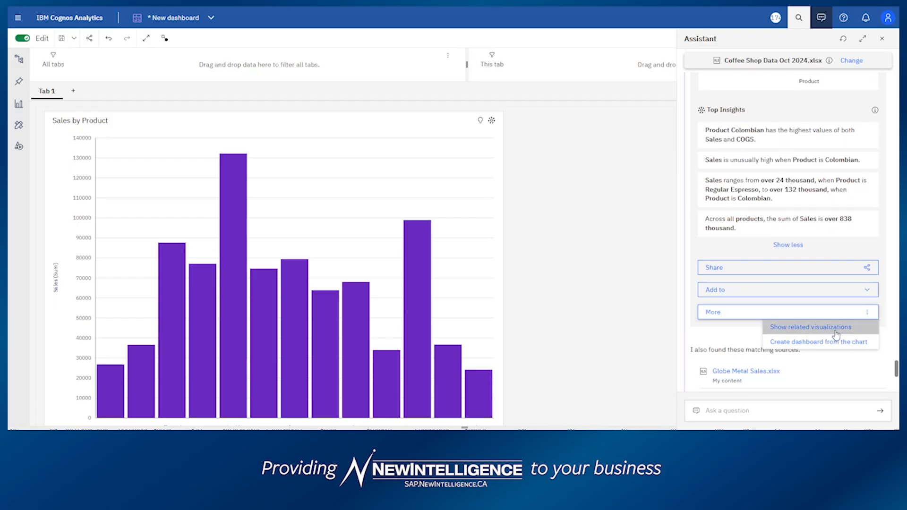
{"action": "left_click", "coordinate": [835, 331]}
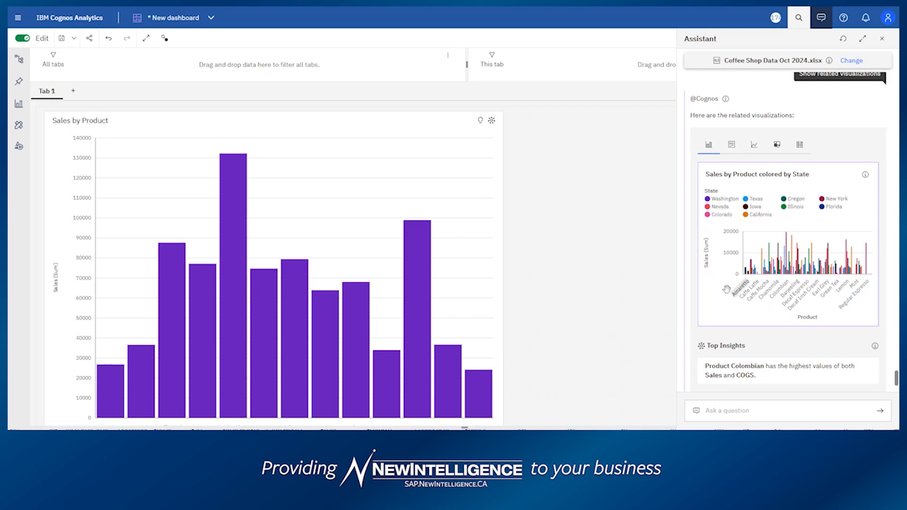
- Create a dashboard from the Sales by Product colored by State chart and look over its Sales tab
{"action": "scroll", "coordinate": [768, 317], "scroll_direction": "down", "scroll_amount": 1}
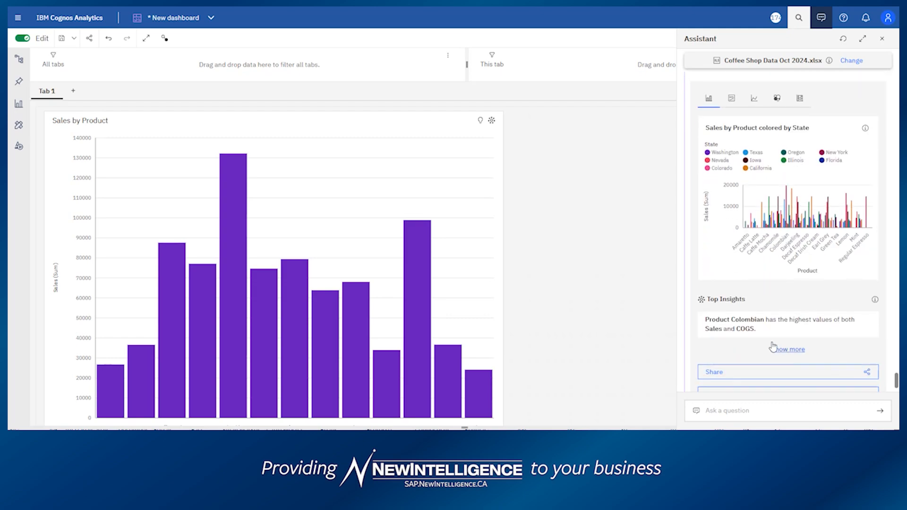
{"action": "scroll", "coordinate": [782, 352], "scroll_direction": "down", "scroll_amount": 1}
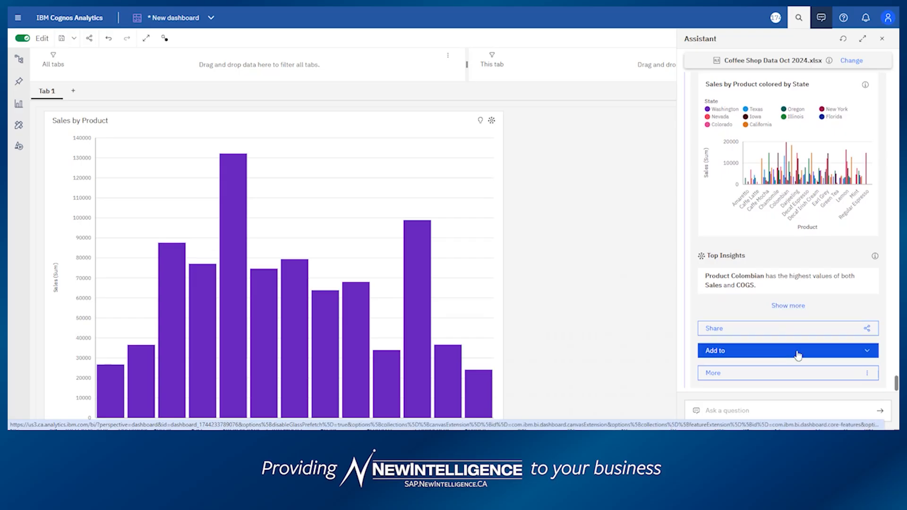
{"action": "left_click", "coordinate": [870, 374]}
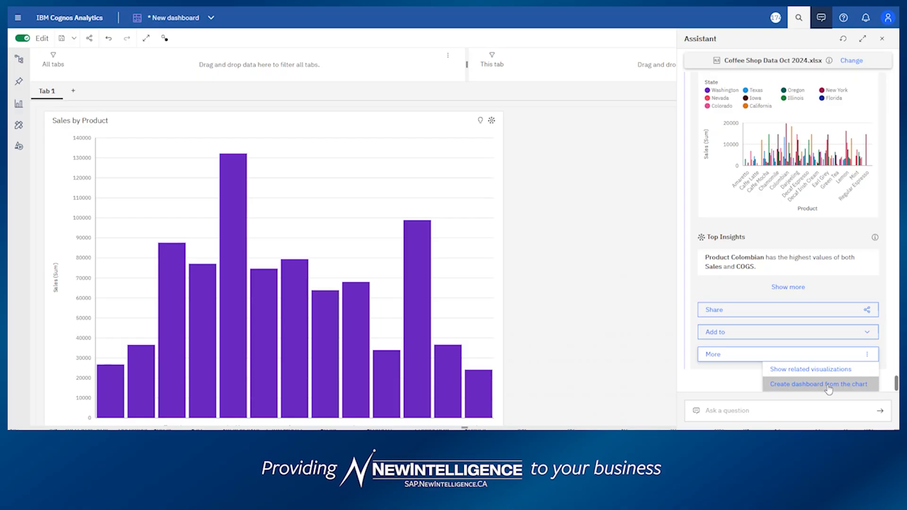
{"action": "left_click", "coordinate": [828, 385]}
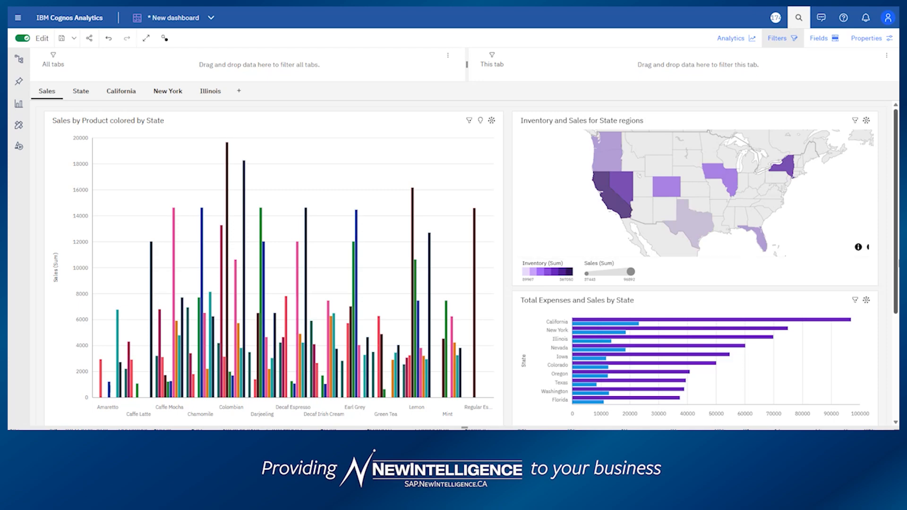
{"action": "scroll", "coordinate": [753, 262], "scroll_direction": "down", "scroll_amount": 2}
{"action": "scroll", "coordinate": [771, 293], "scroll_direction": "down", "scroll_amount": 1}
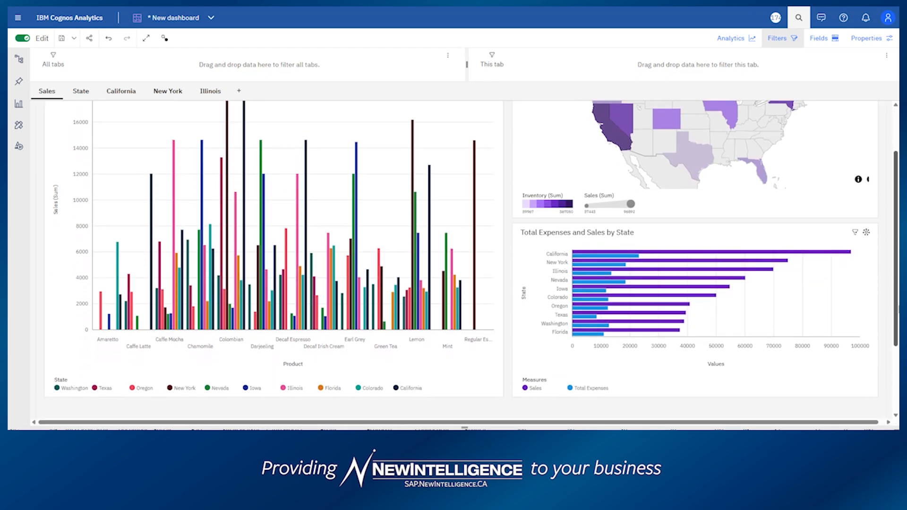
{"action": "scroll", "coordinate": [771, 294], "scroll_direction": "up", "scroll_amount": 1}
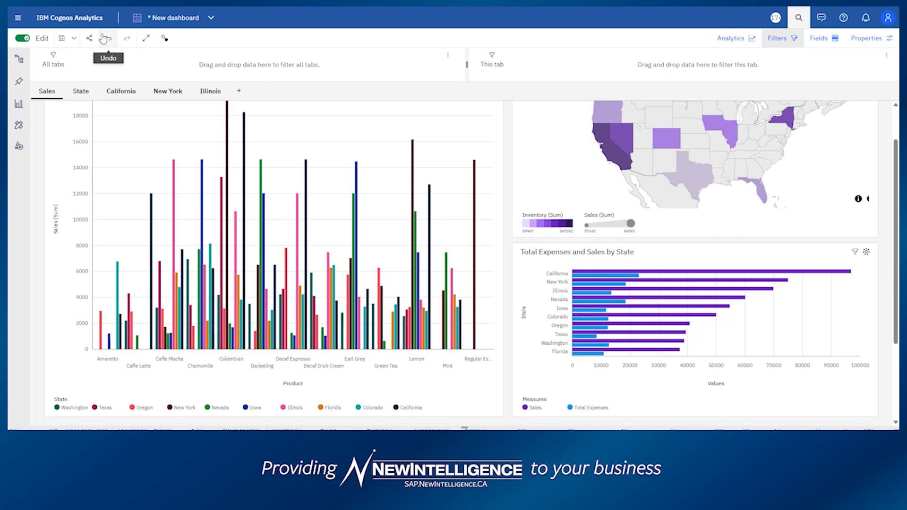
- Open the Assistant from the home page and ask "show me product types by month for sales and profit"
{"action": "left_click", "coordinate": [82, 19]}
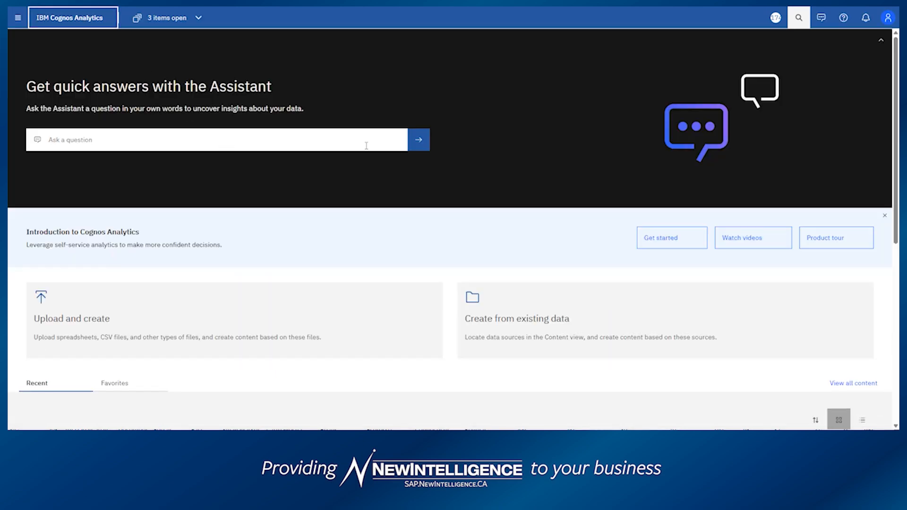
{"action": "left_click", "coordinate": [420, 141]}
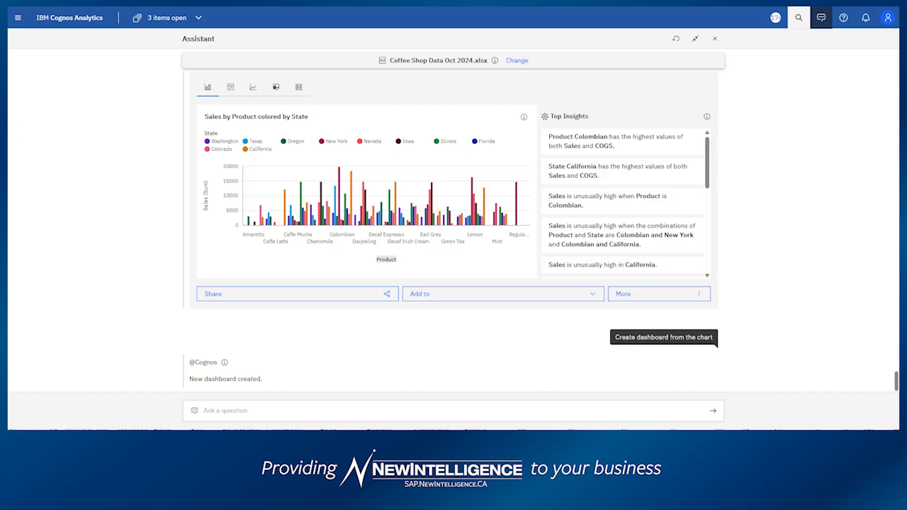
{"action": "left_click", "coordinate": [234, 411]}
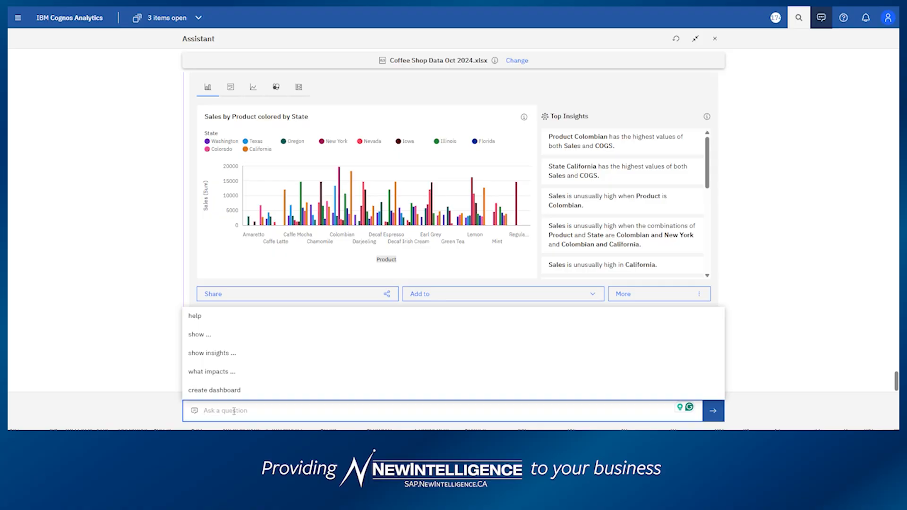
{"action": "type", "text": "show me "}
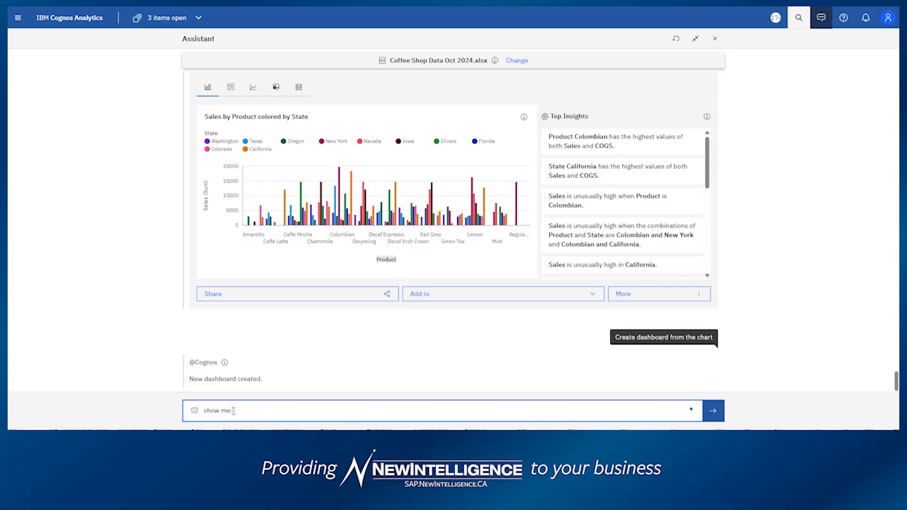
{"action": "type", "text": "product "}
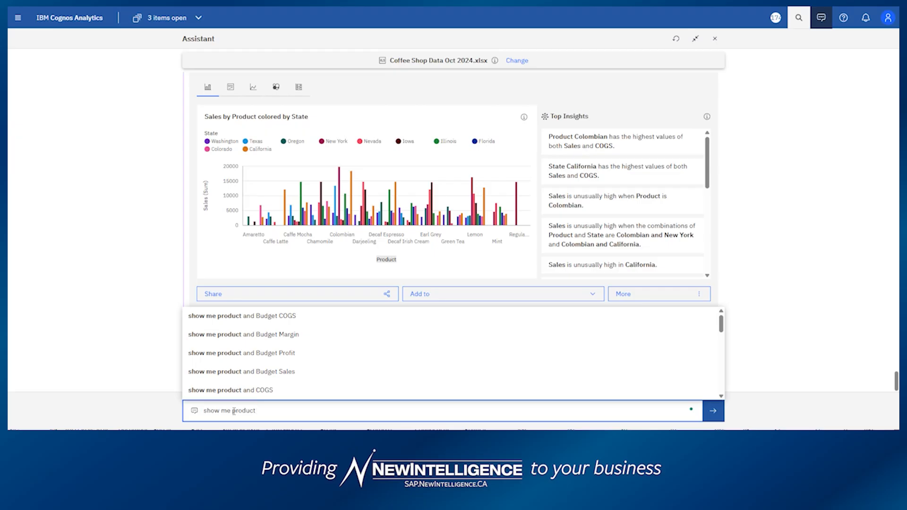
{"action": "type", "text": "types"}
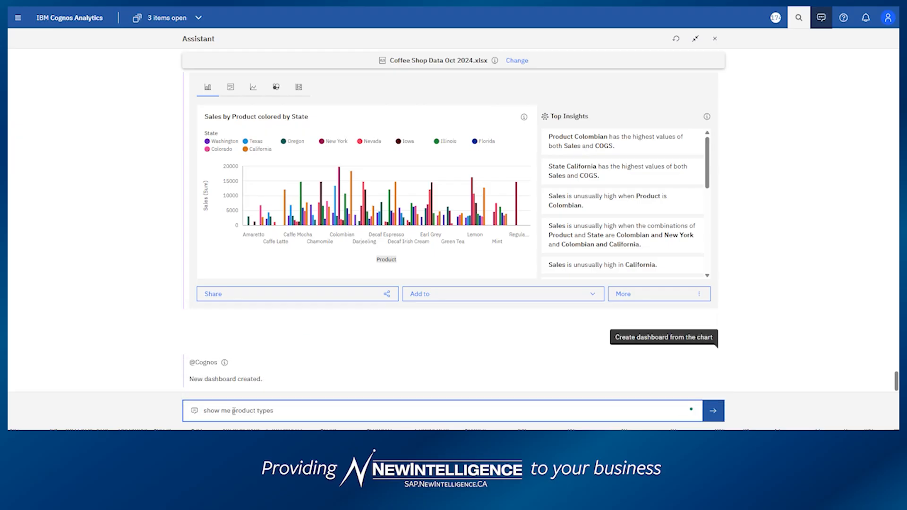
{"action": "type", "text": " by month"}
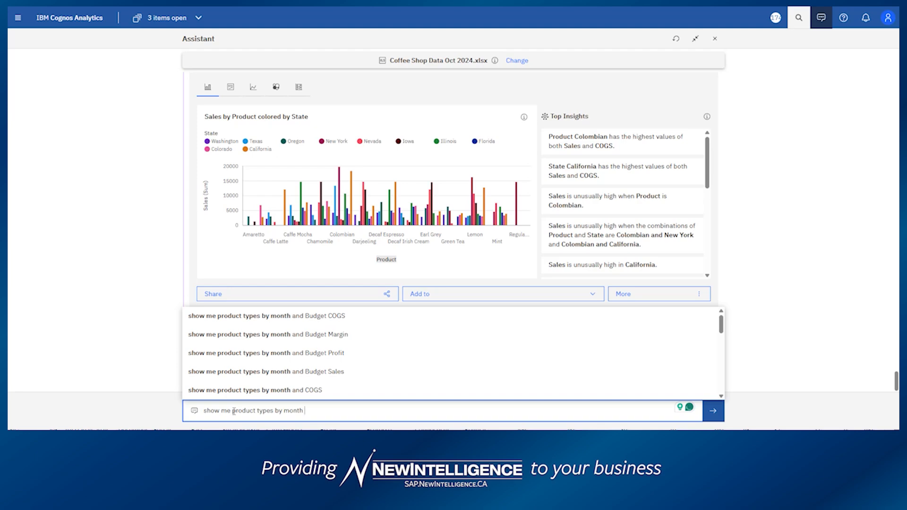
{"action": "type", "text": "for "}
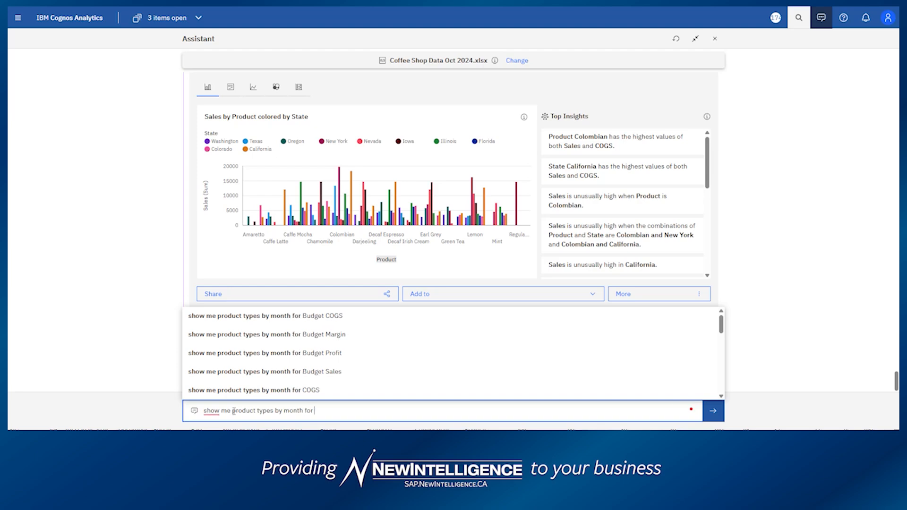
{"action": "type", "text": "sales and"}
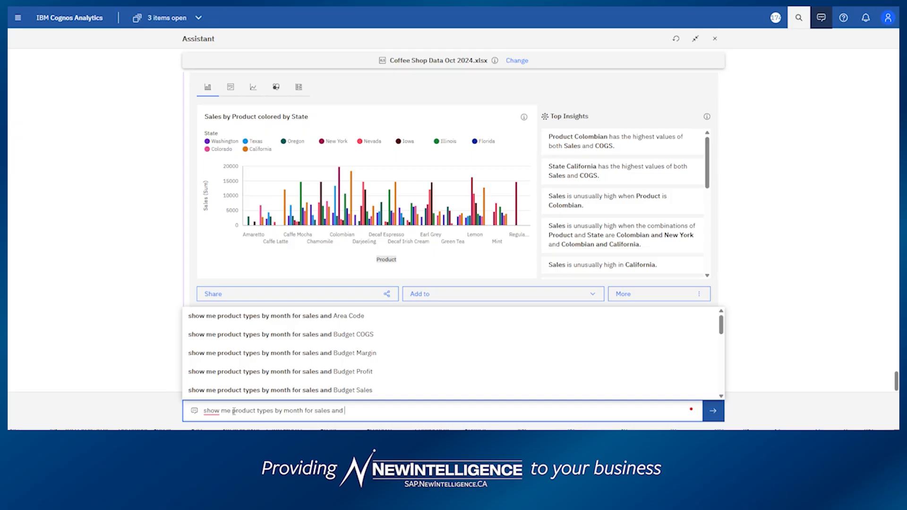
{"action": "type", "text": " profit"}
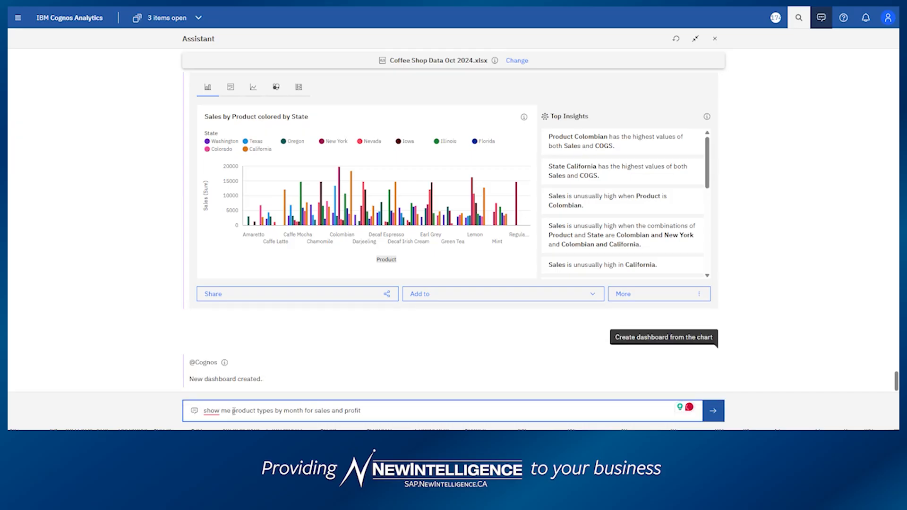
{"action": "key", "text": "Return"}
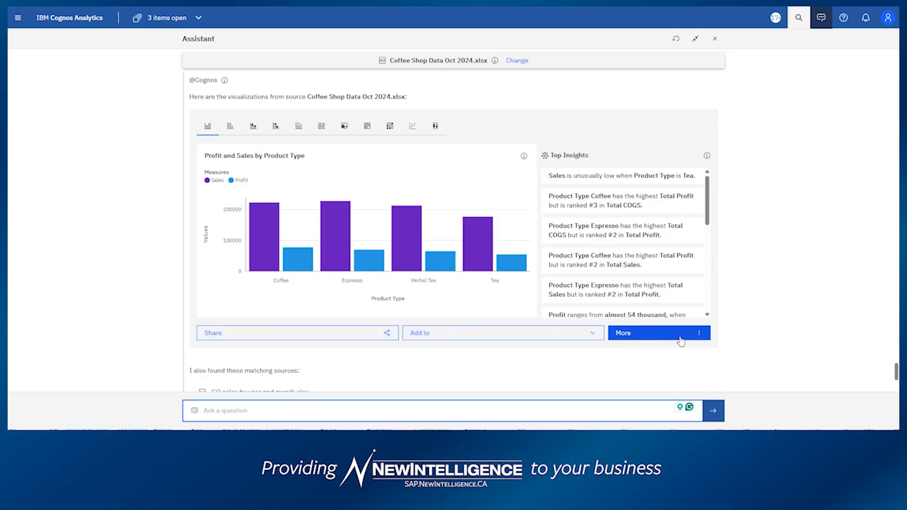
- Check the additional options for the Profit and Sales by Product Type chart and read through its Top Insights
{"action": "left_click", "coordinate": [700, 334]}
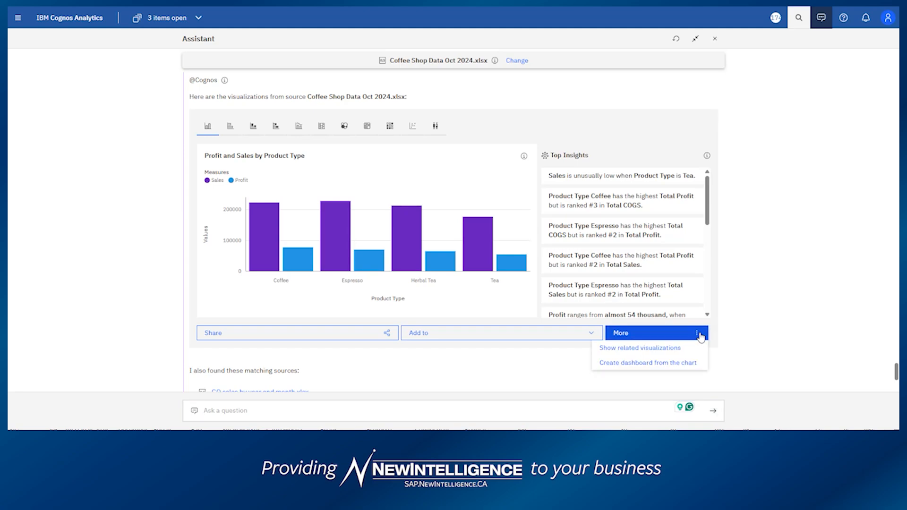
{"action": "left_click", "coordinate": [548, 367]}
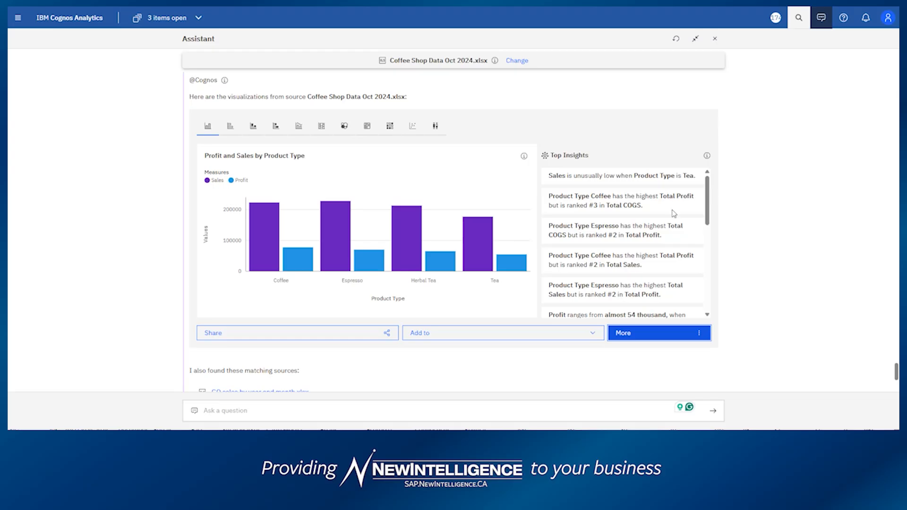
{"action": "left_click_drag", "start_coordinate": [707, 212], "coordinate": [709, 219]}
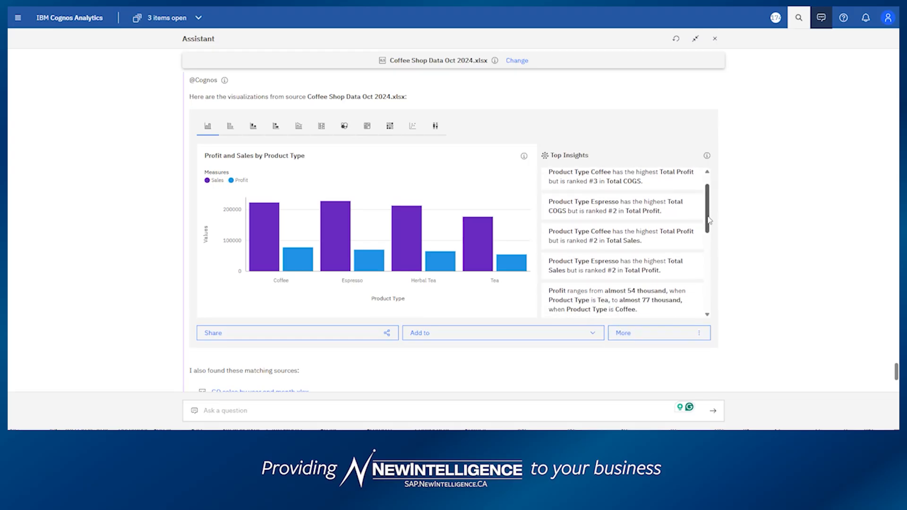
- Read the remaining Top Insights and view Profit and Sales by Product Type as clustered bar, stacked column, and combined line and column charts
{"action": "left_click_drag", "start_coordinate": [709, 219], "coordinate": [709, 222]}
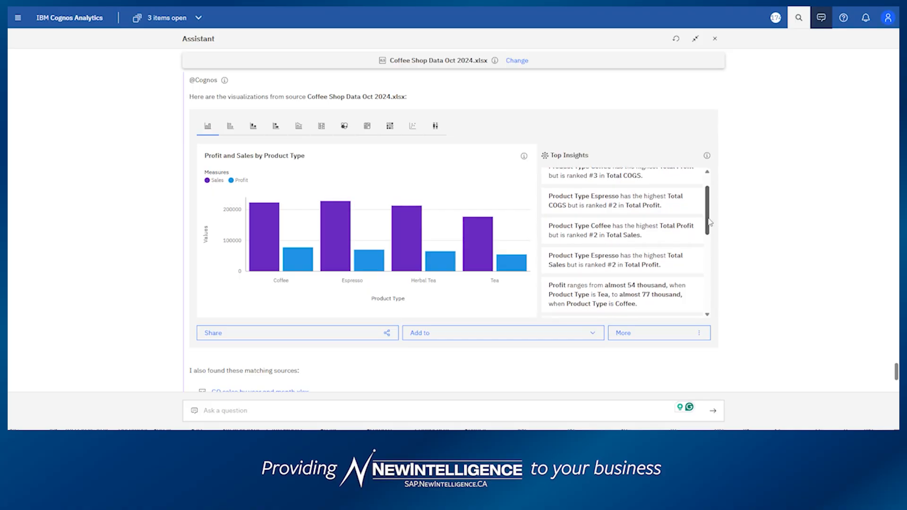
{"action": "left_click_drag", "start_coordinate": [710, 222], "coordinate": [709, 270]}
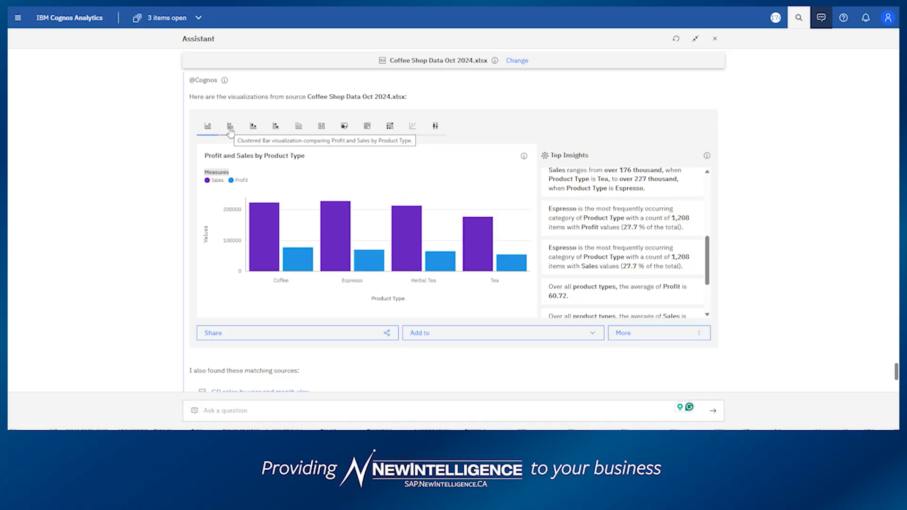
{"action": "left_click", "coordinate": [230, 126]}
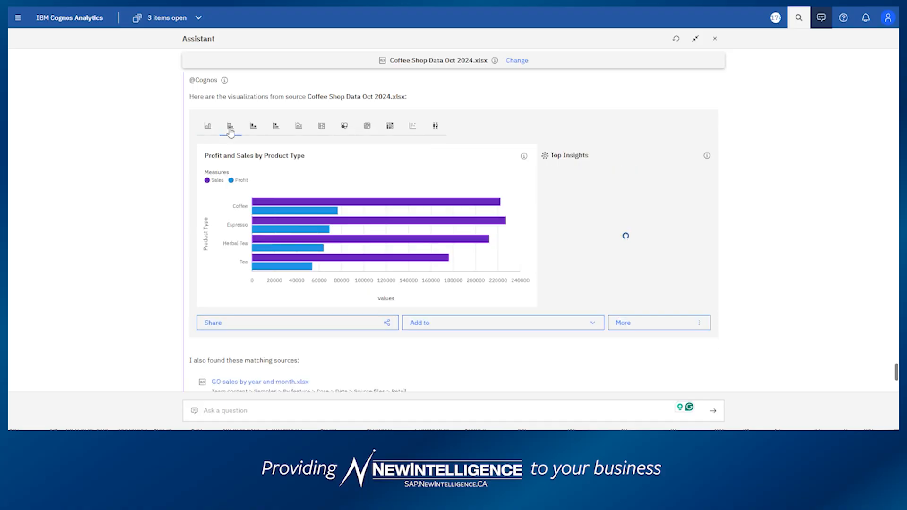
{"action": "left_click", "coordinate": [254, 127]}
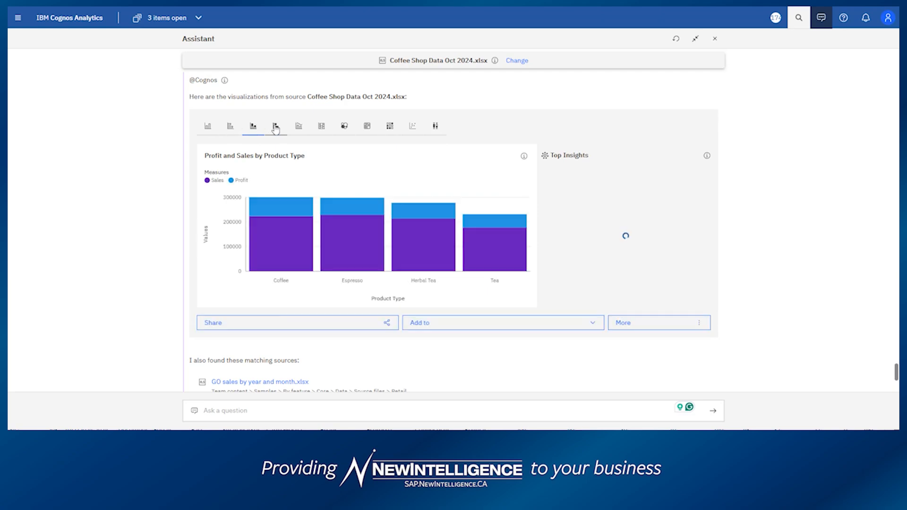
{"action": "left_click", "coordinate": [297, 126]}
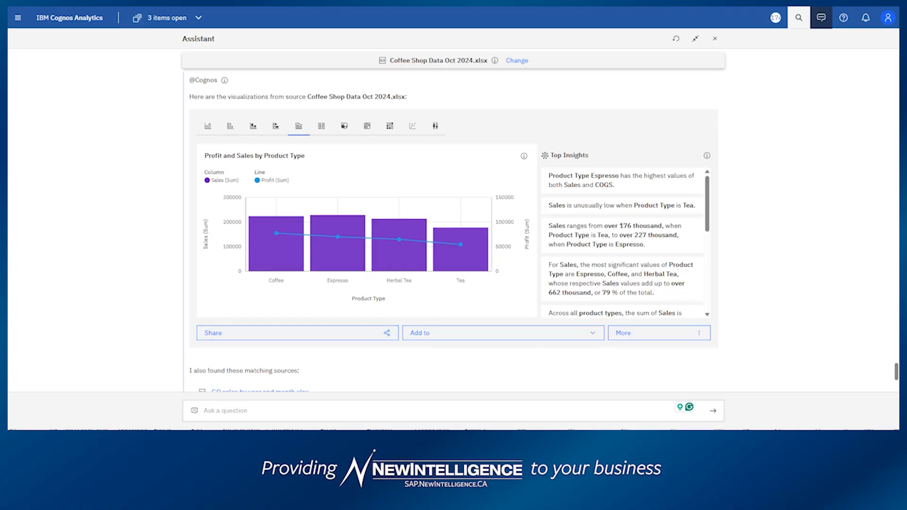
- Ask the Assistant "show me top 5 states for sales"
{"action": "left_click", "coordinate": [246, 407]}
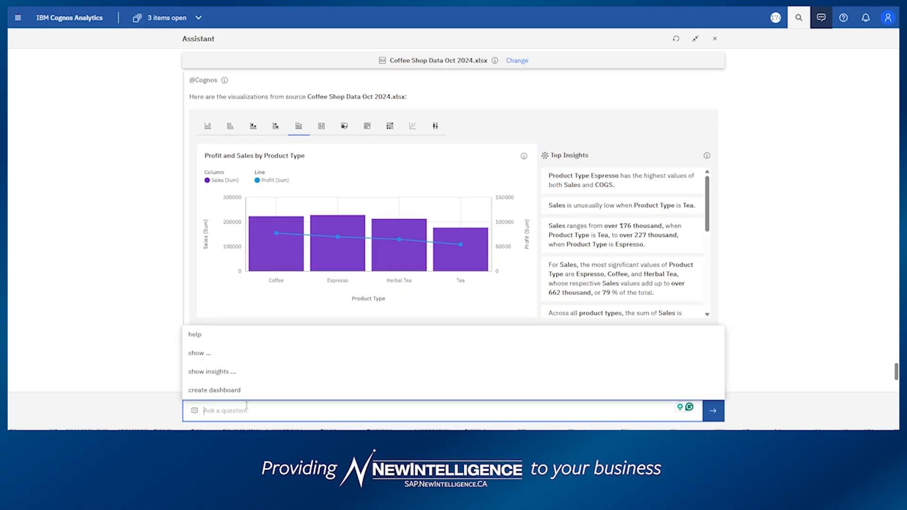
{"action": "type", "text": "show m"}
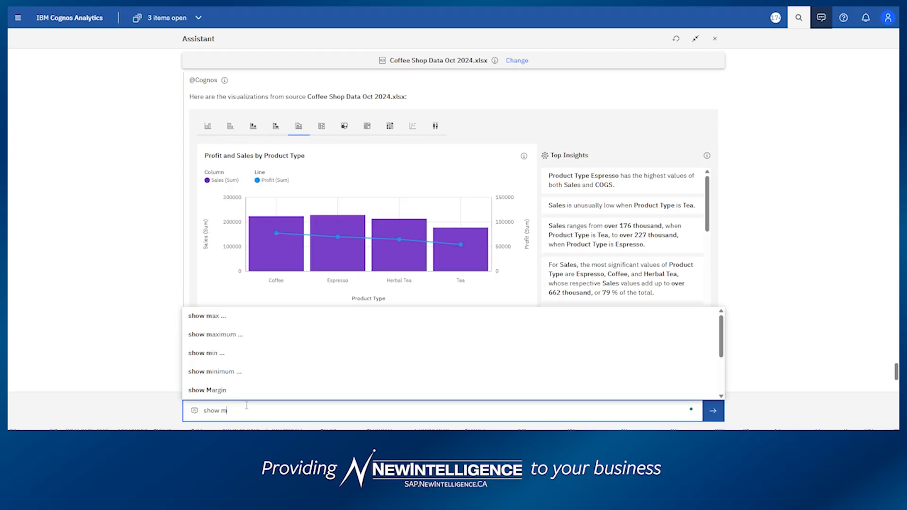
{"action": "type", "text": "e top "}
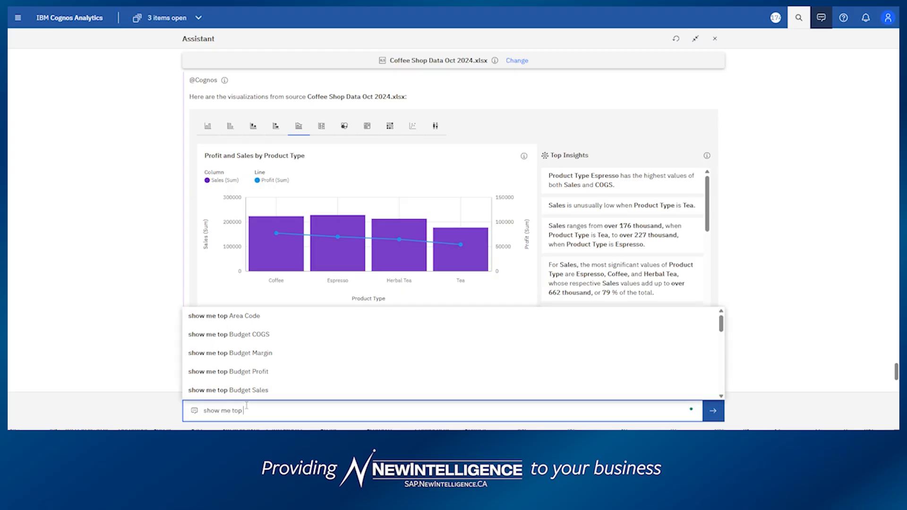
{"action": "type", "text": "5 states"}
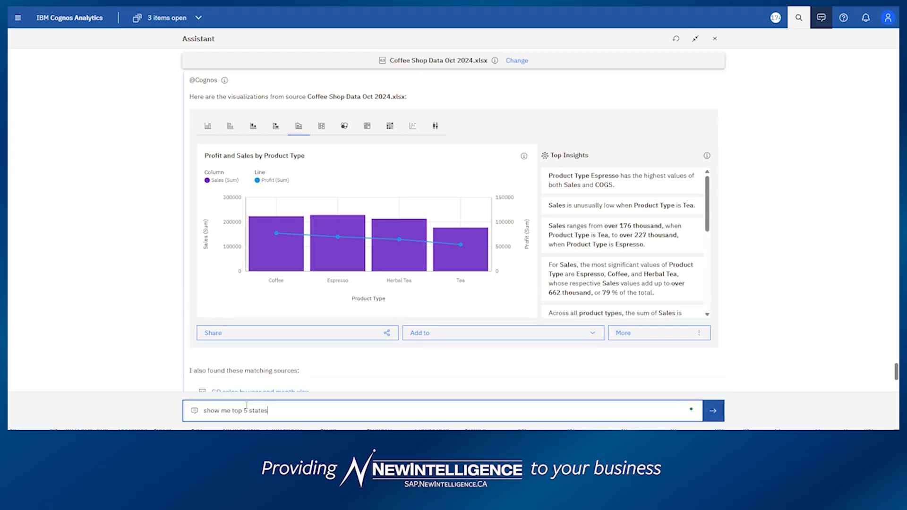
{"action": "type", "text": " for sales"}
{"action": "key", "text": "Return"}
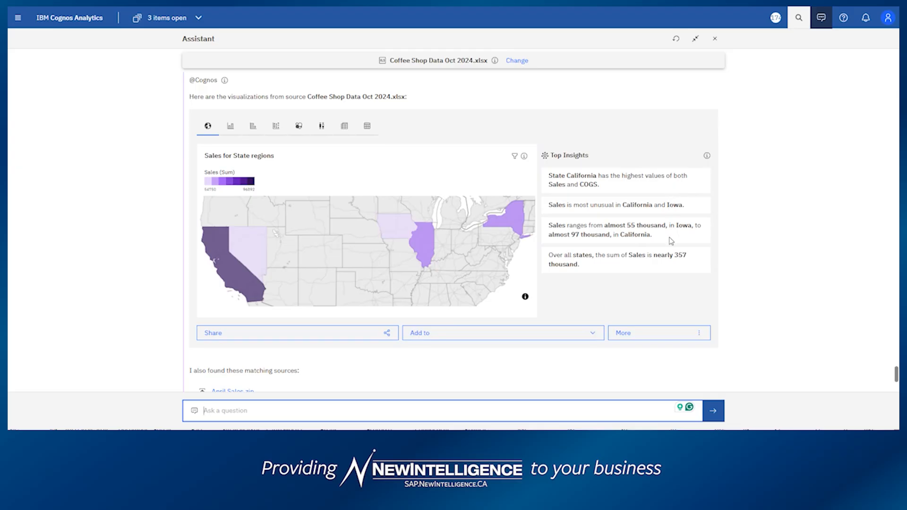
- Check the add options for the Sales for State regions map and show its related visualizations
{"action": "left_click", "coordinate": [599, 333]}
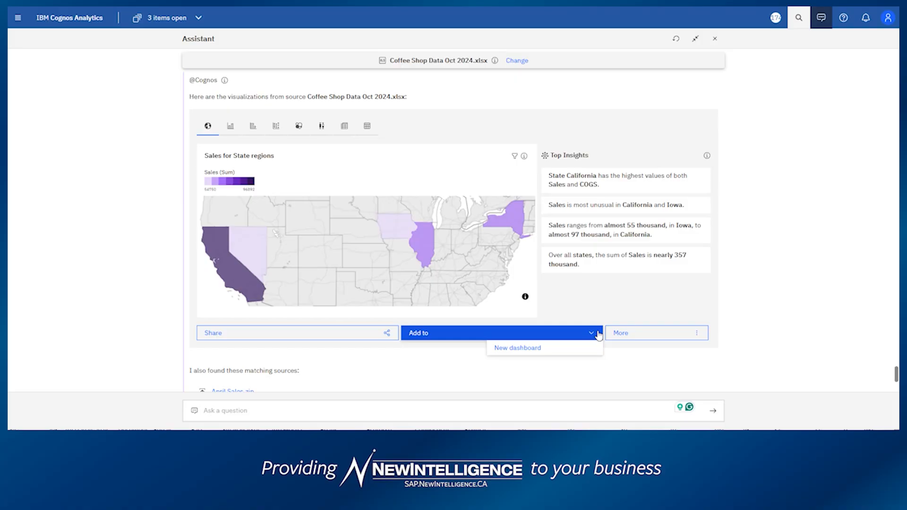
{"action": "left_click", "coordinate": [698, 333]}
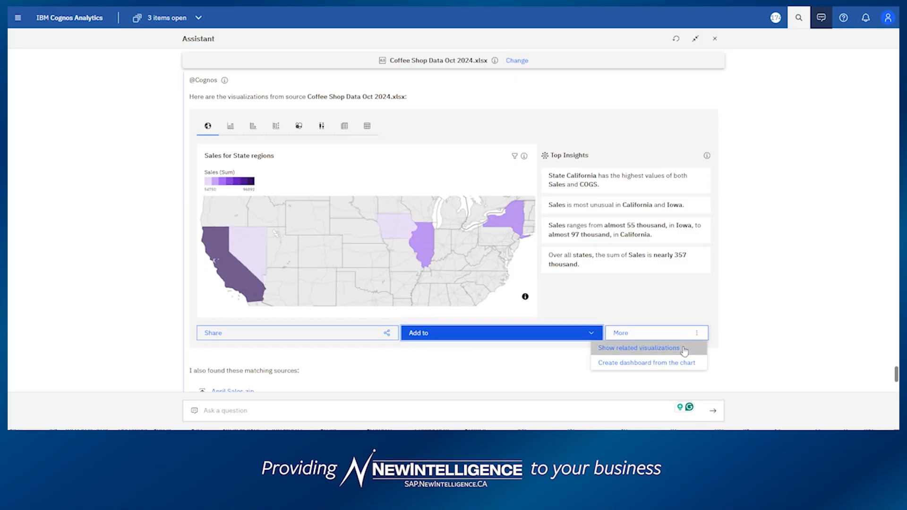
{"action": "left_click", "coordinate": [684, 350]}
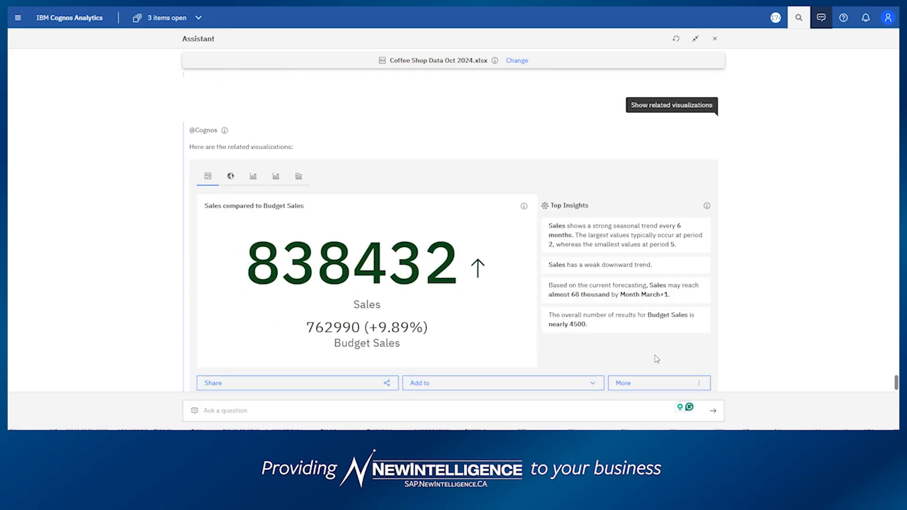
- Return to the Sales for State regions map and create a dashboard from it
{"action": "scroll", "coordinate": [657, 359], "scroll_direction": "up", "scroll_amount": 7}
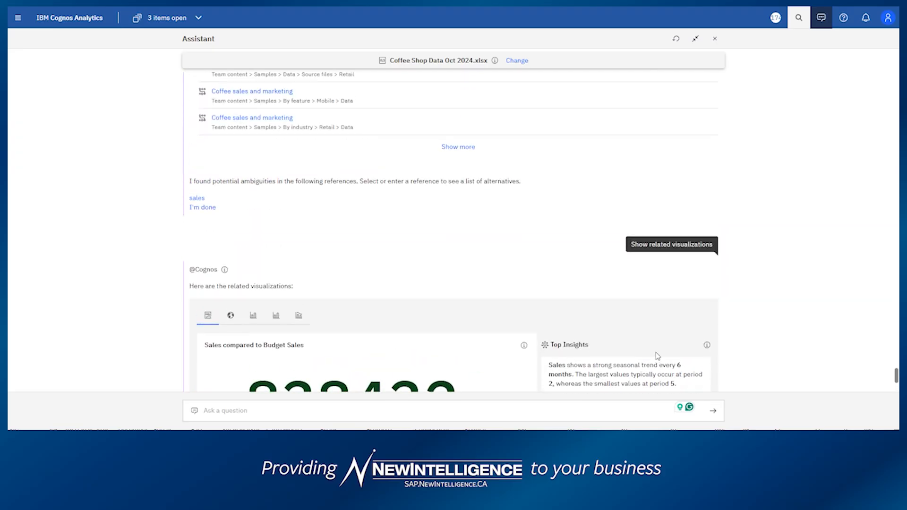
{"action": "scroll", "coordinate": [657, 356], "scroll_direction": "up", "scroll_amount": 1}
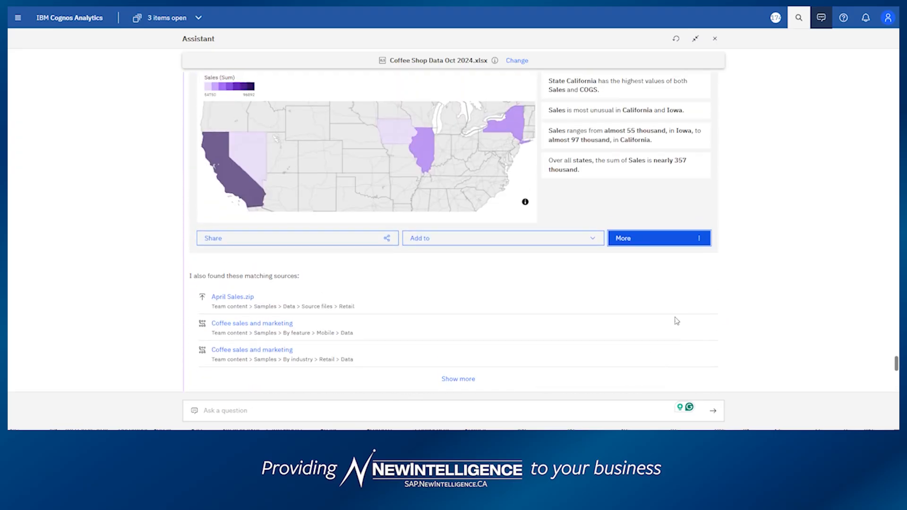
{"action": "left_click", "coordinate": [701, 240]}
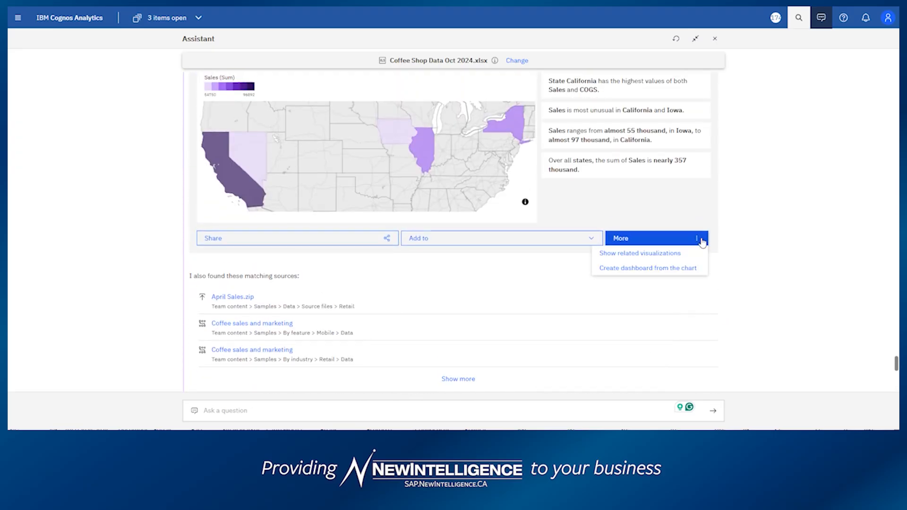
{"action": "left_click", "coordinate": [684, 271]}
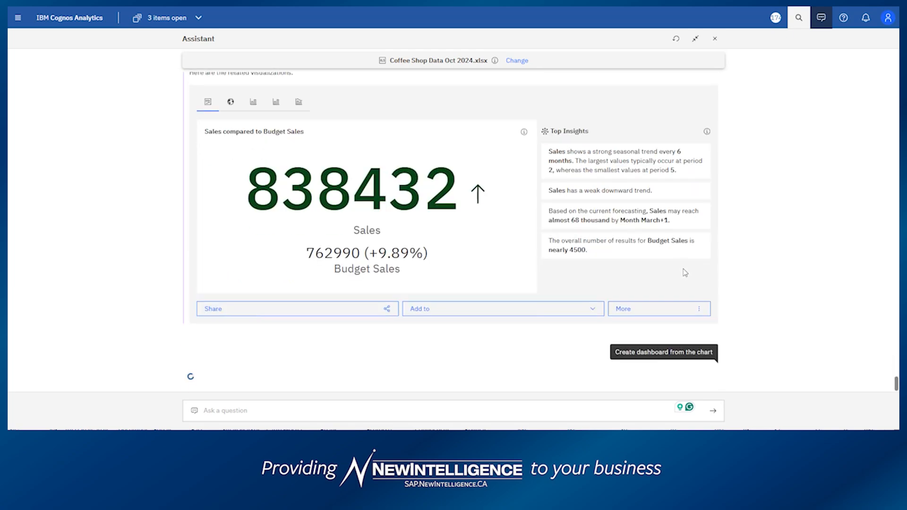